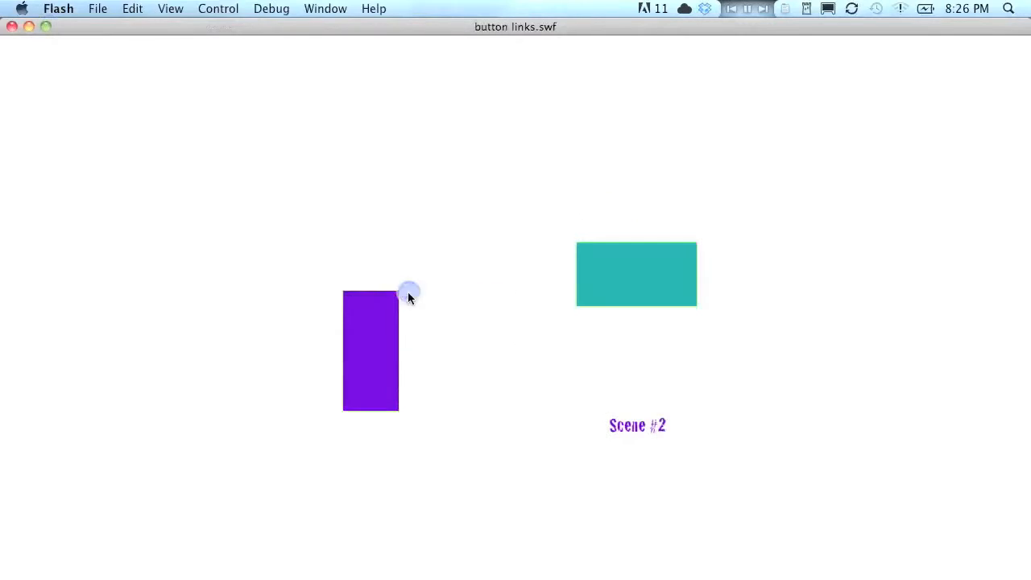
- Test the scene-link buttons in the button links.swf movie by moving repeatedly among its three scenes
left_click(389, 351)
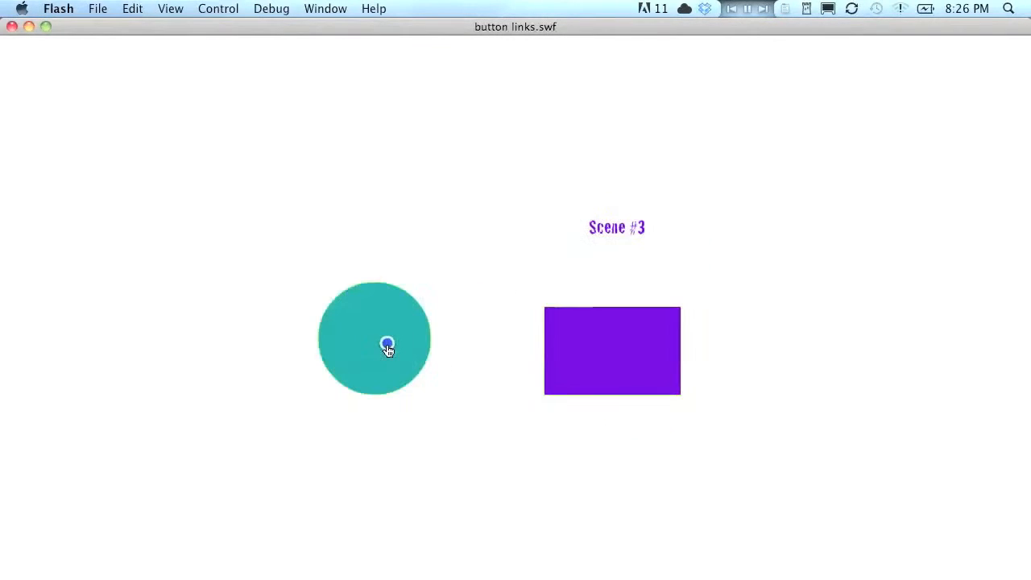
left_click(397, 331)
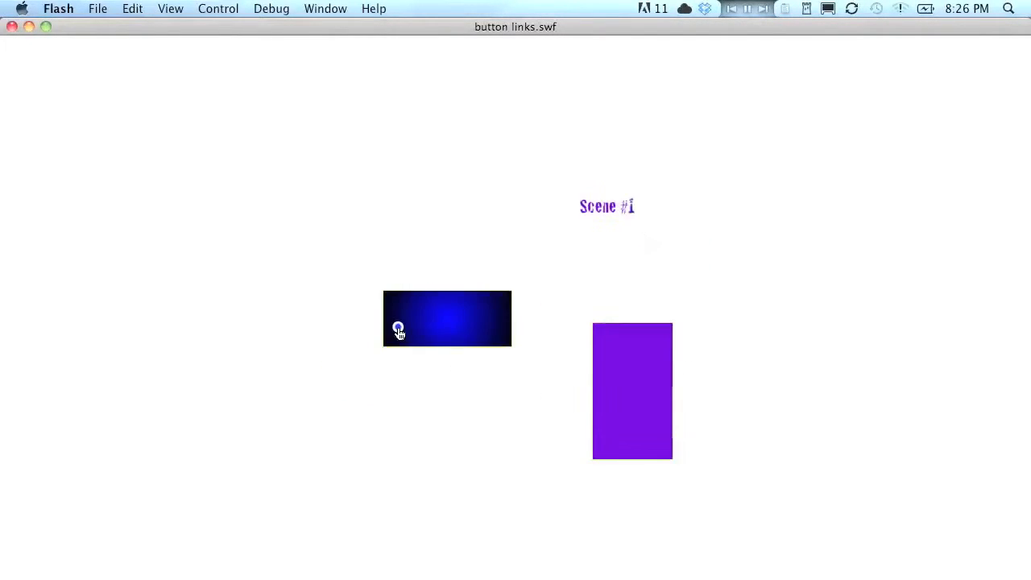
left_click(613, 373)
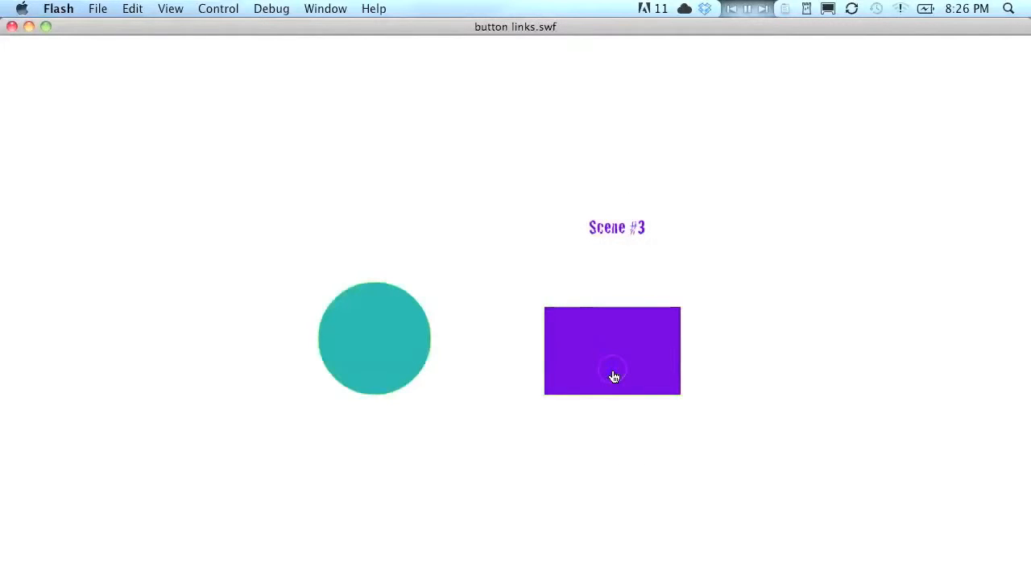
left_click(612, 375)
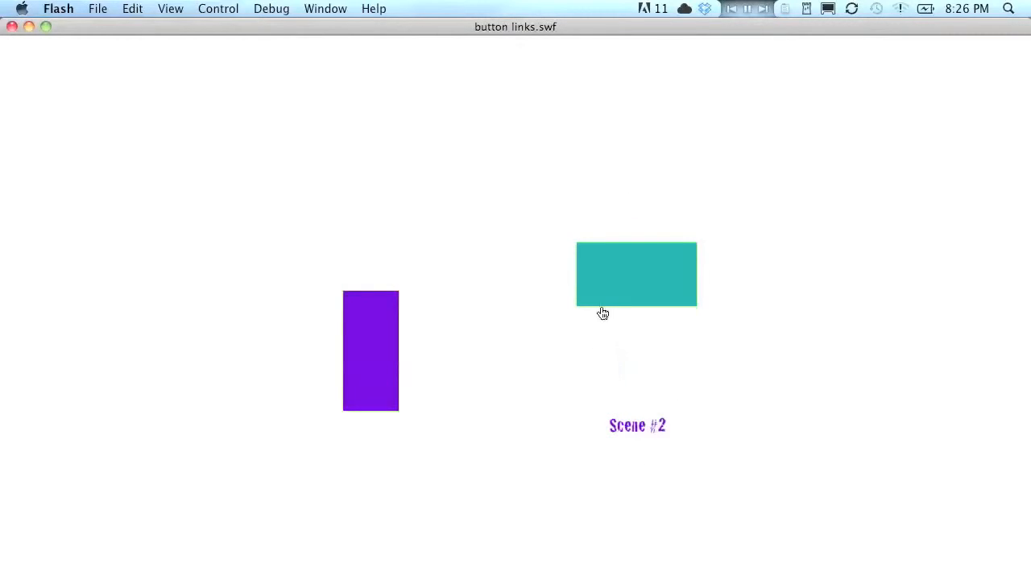
left_click(610, 291)
left_click(464, 318)
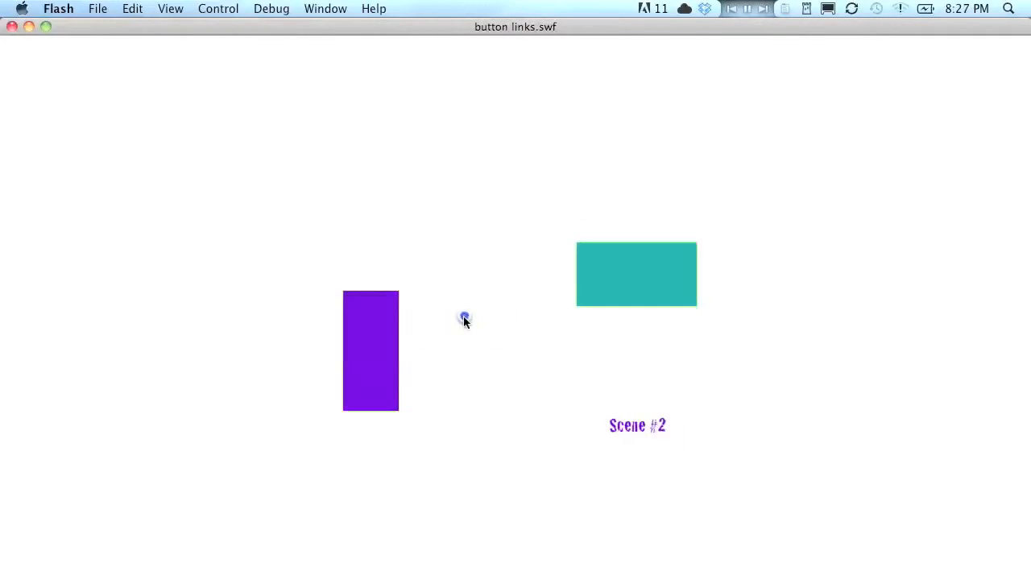
left_click(363, 339)
left_click(577, 337)
left_click(616, 281)
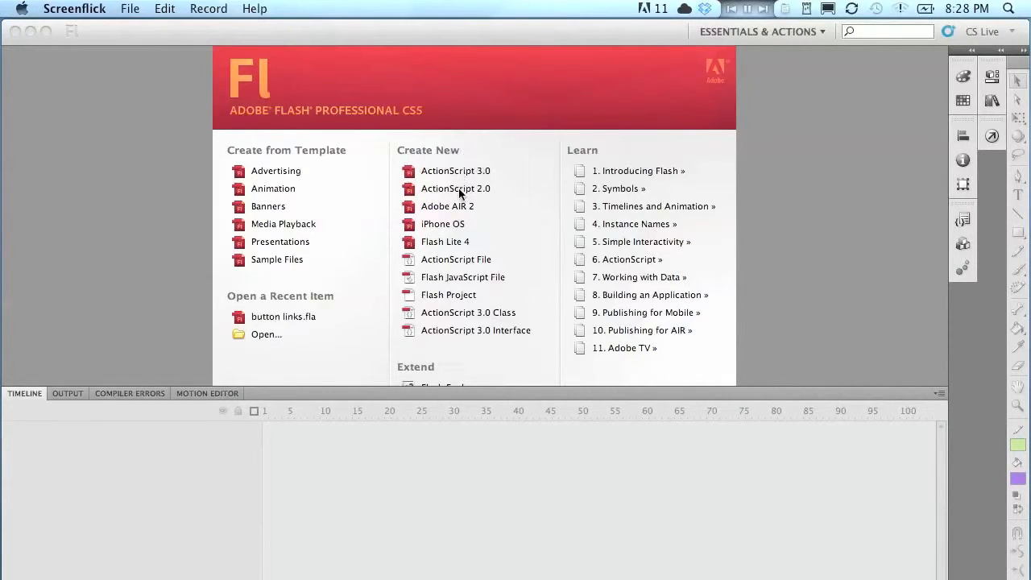
- Create a new ActionScript 2.0 document from the welcome screen
left_click(477, 135)
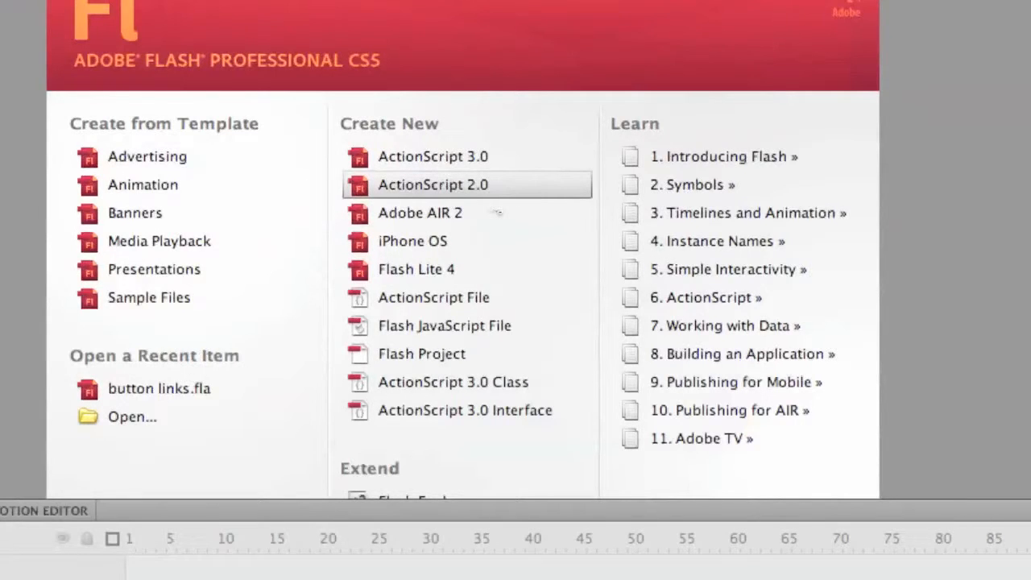
left_click(426, 187)
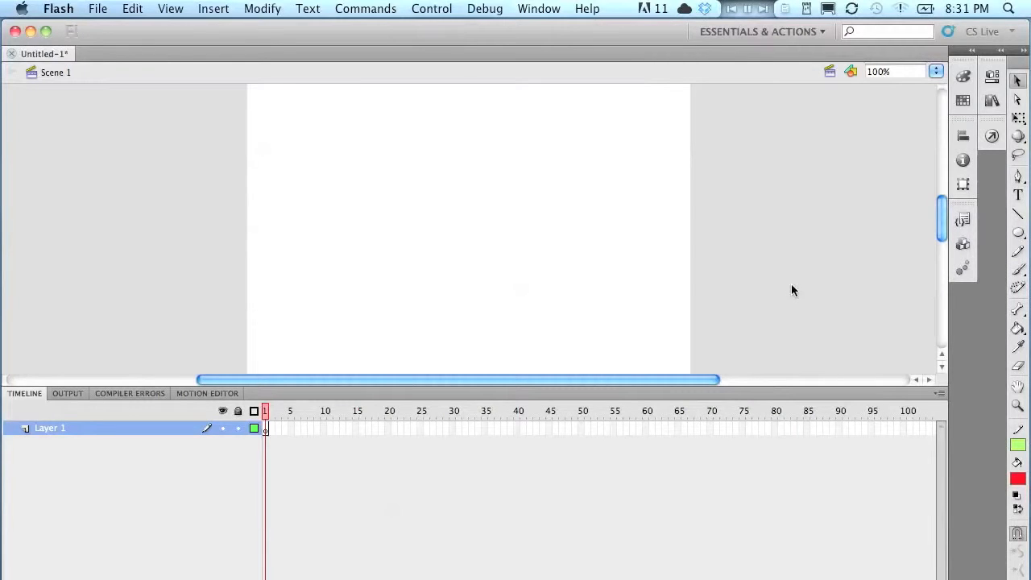
left_click(790, 285)
- Draw a red circle with the Oval tool in the upper-left part of the Scene 1 stage
left_click_drag(354, 177, 434, 269)
left_click(1017, 233)
left_click_drag(336, 149, 435, 245)
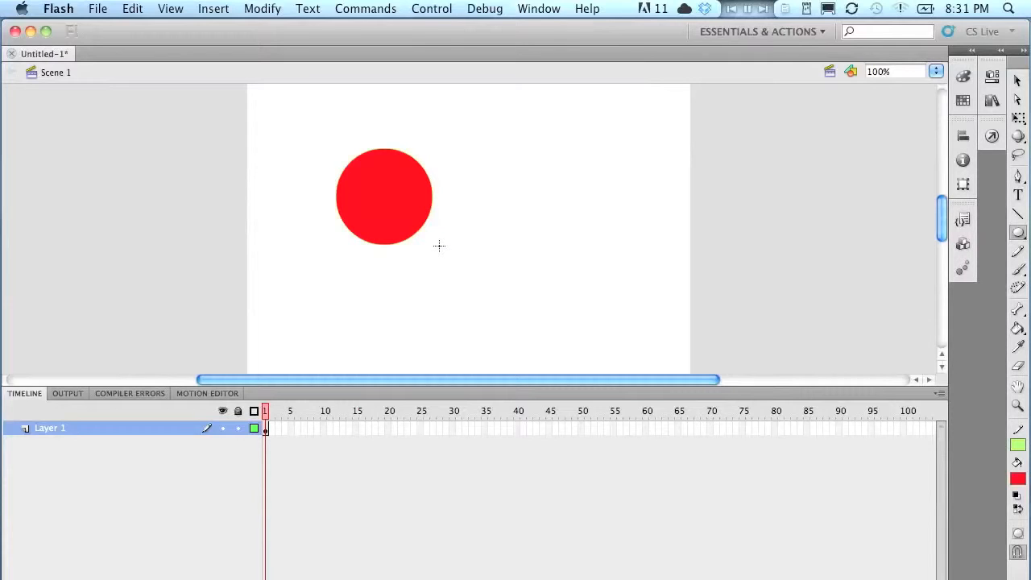
- Convert the whole red circle, fill and outline, to a Button symbol with the default name Symbol 1
left_click(1018, 83)
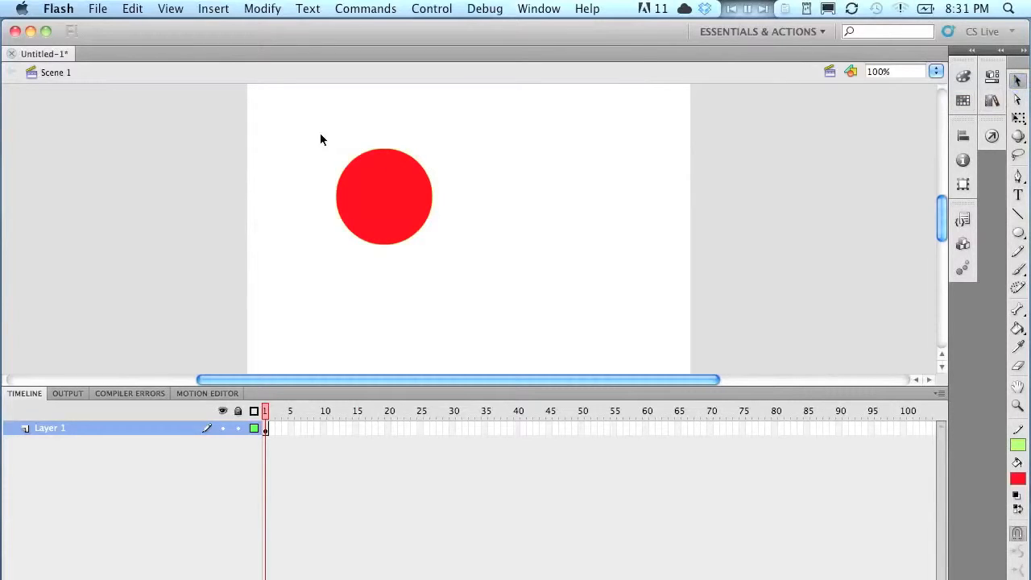
left_click_drag(292, 117, 474, 270)
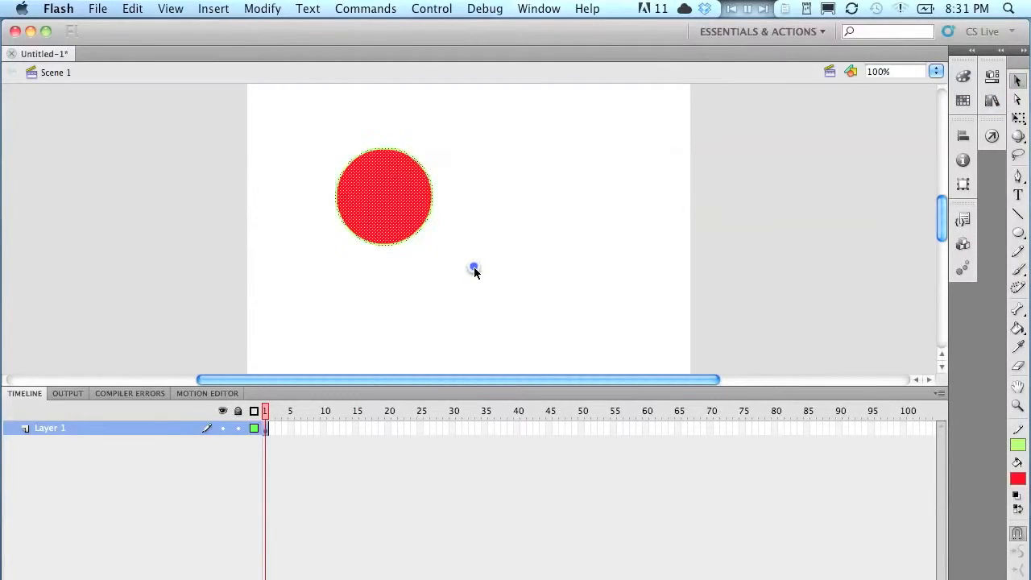
right_click(379, 190)
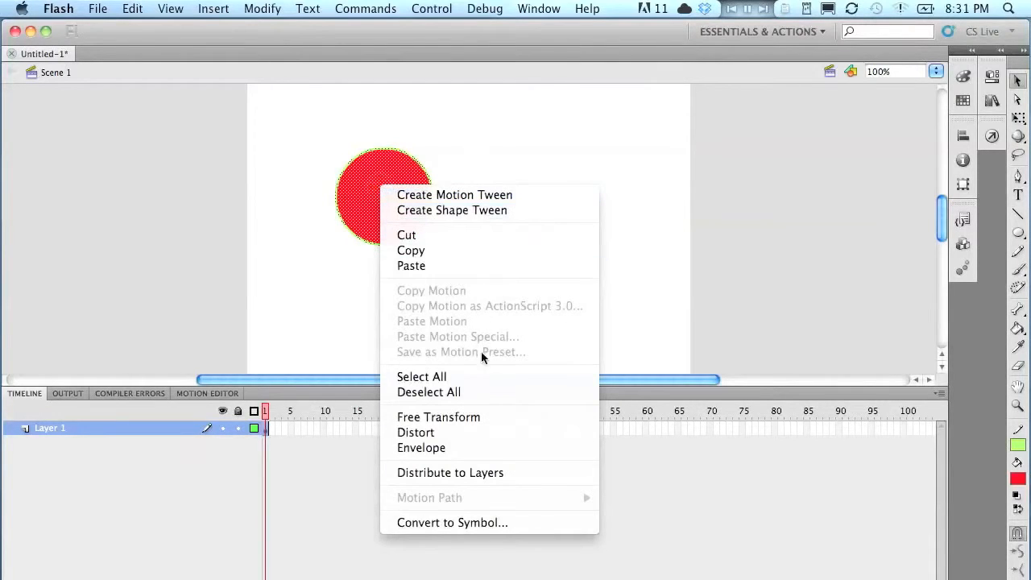
left_click(524, 522)
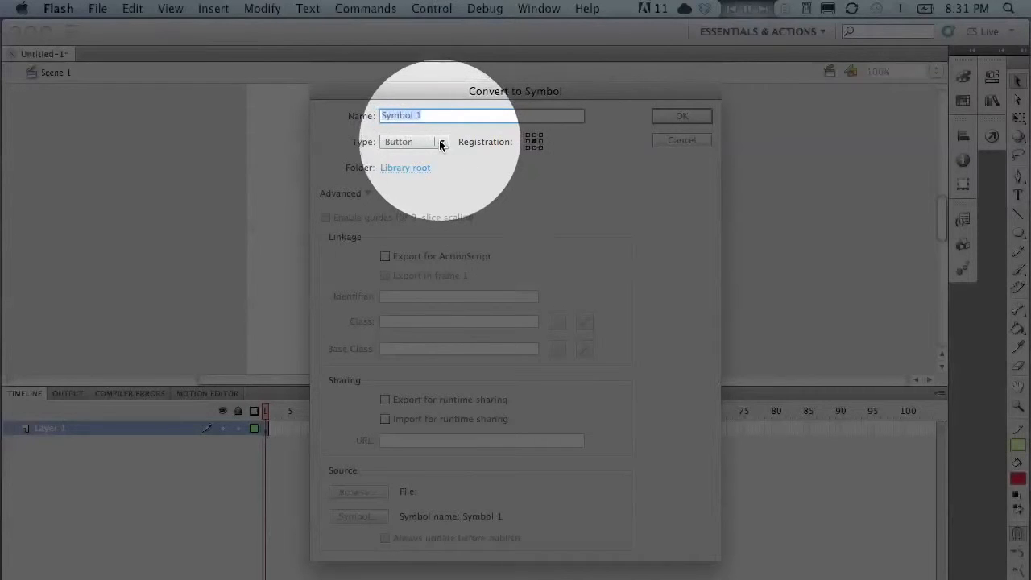
left_click(439, 142)
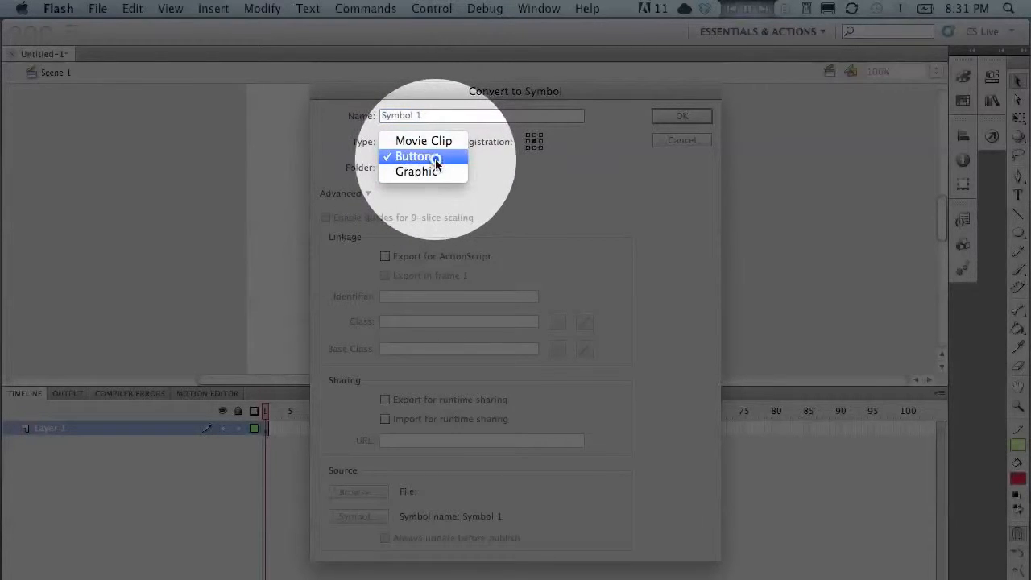
left_click(434, 159)
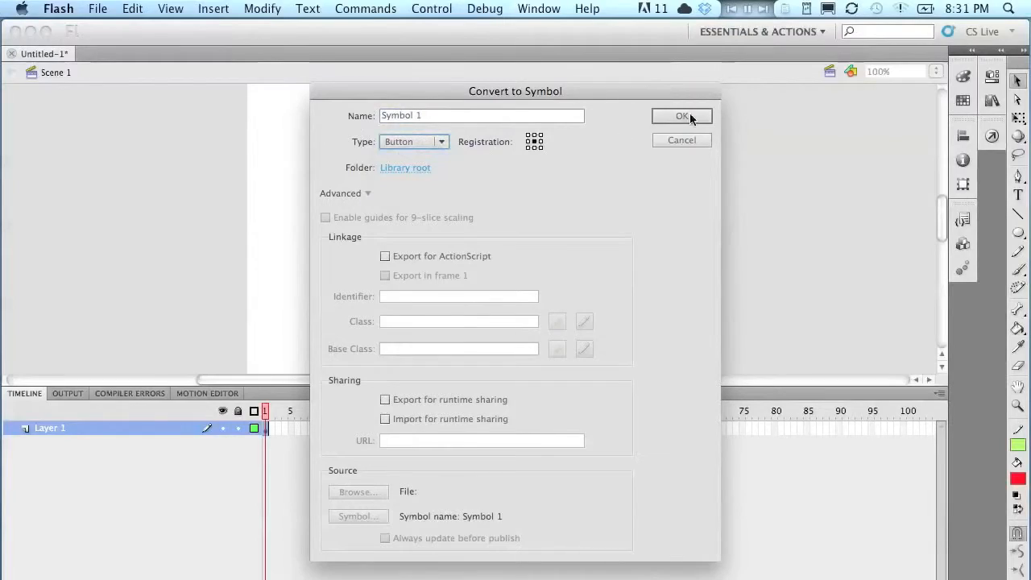
left_click(689, 118)
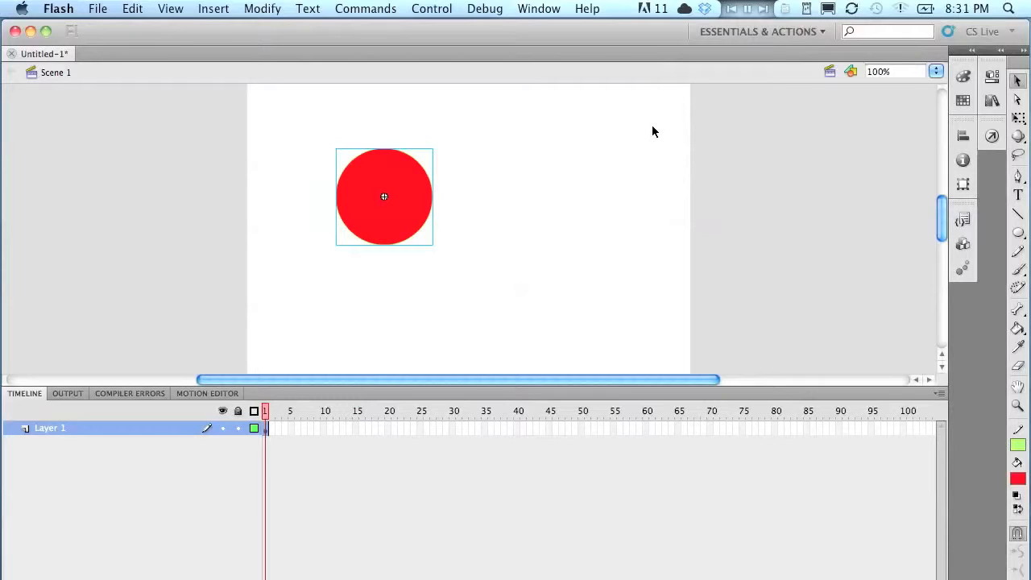
left_click(744, 183)
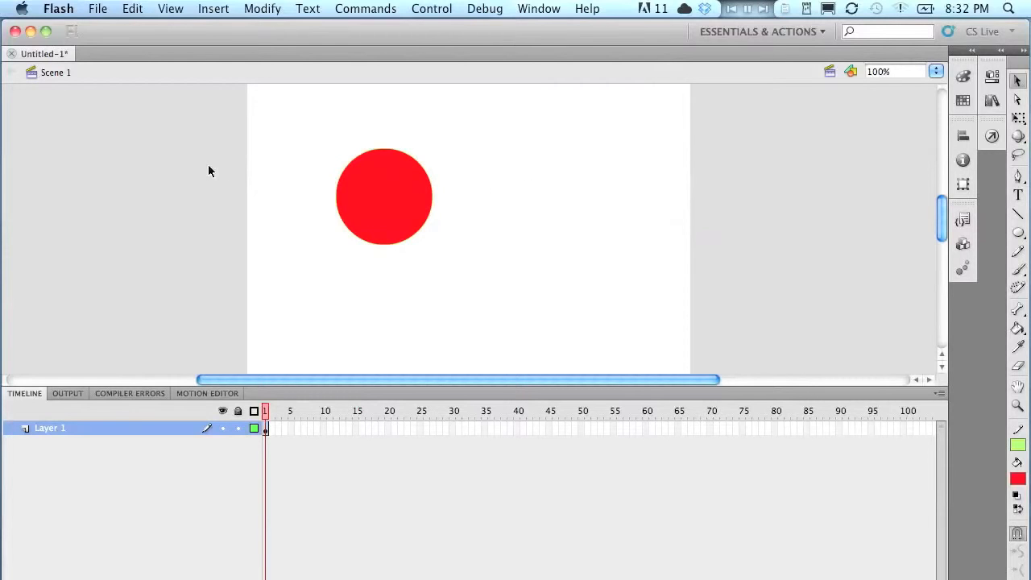
- Insert a second scene, check Scene 1, and return to Scene 2 for editing
left_click(207, 10)
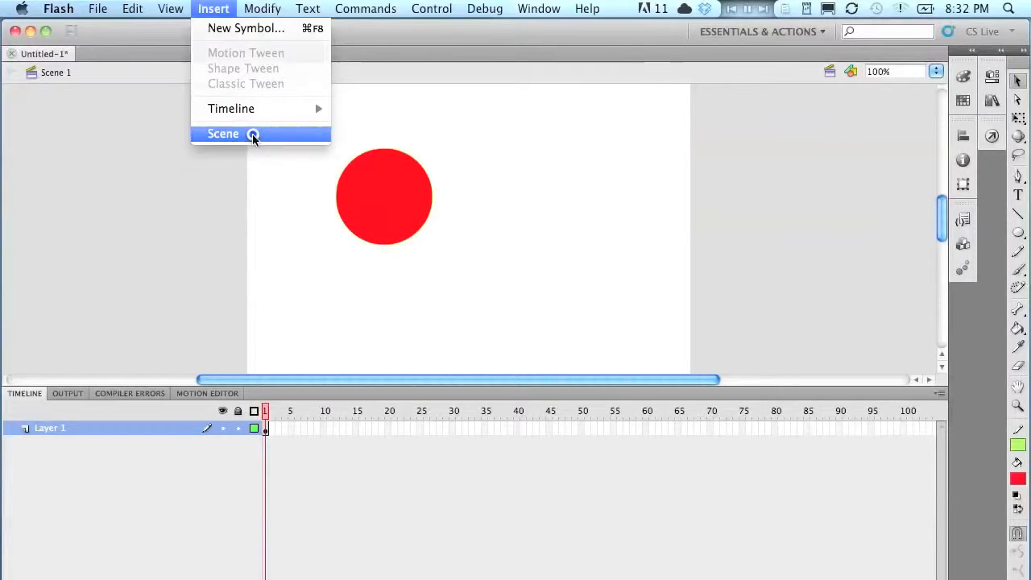
left_click(252, 134)
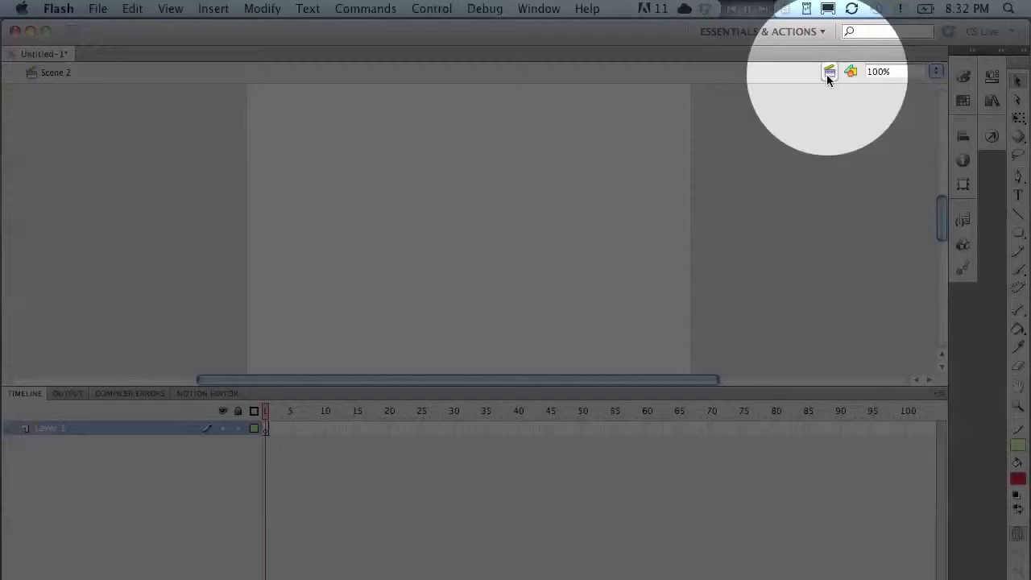
left_click(828, 74)
left_click(840, 90)
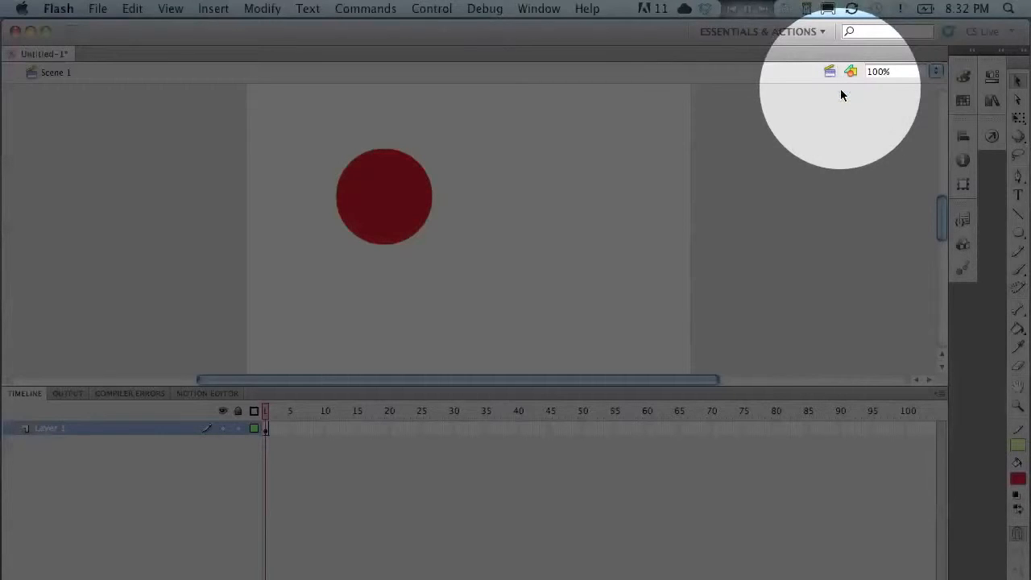
left_click(830, 72)
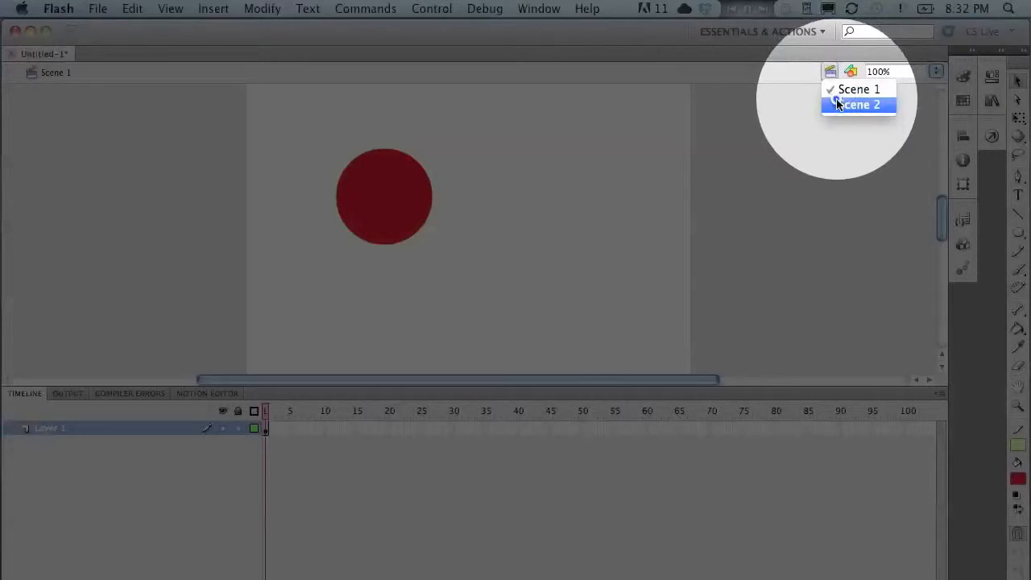
left_click(838, 105)
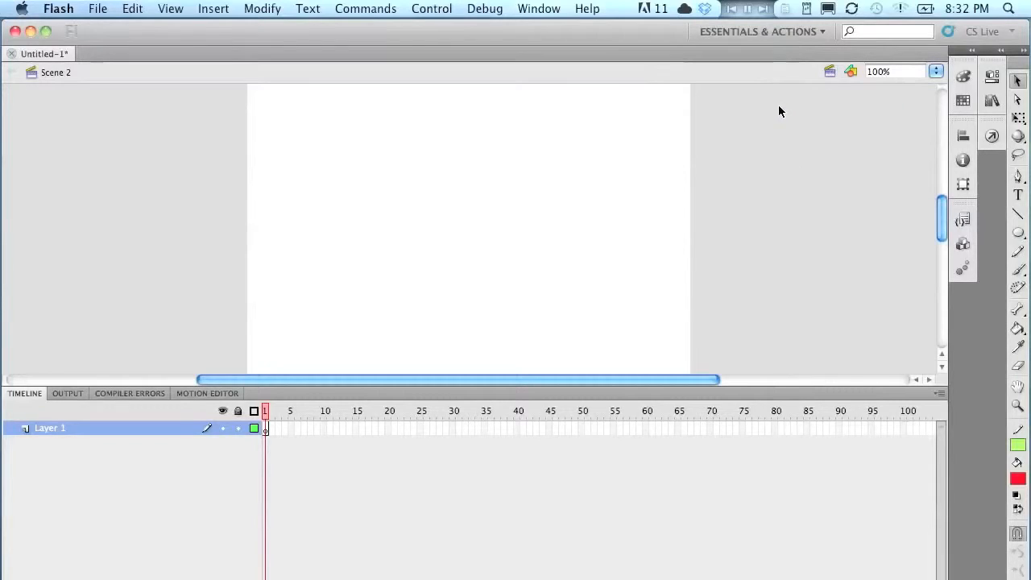
- Set the fill colour to blue and draw a wide rectangle with the Rectangle tool near the middle of Scene 2
left_click(1018, 479)
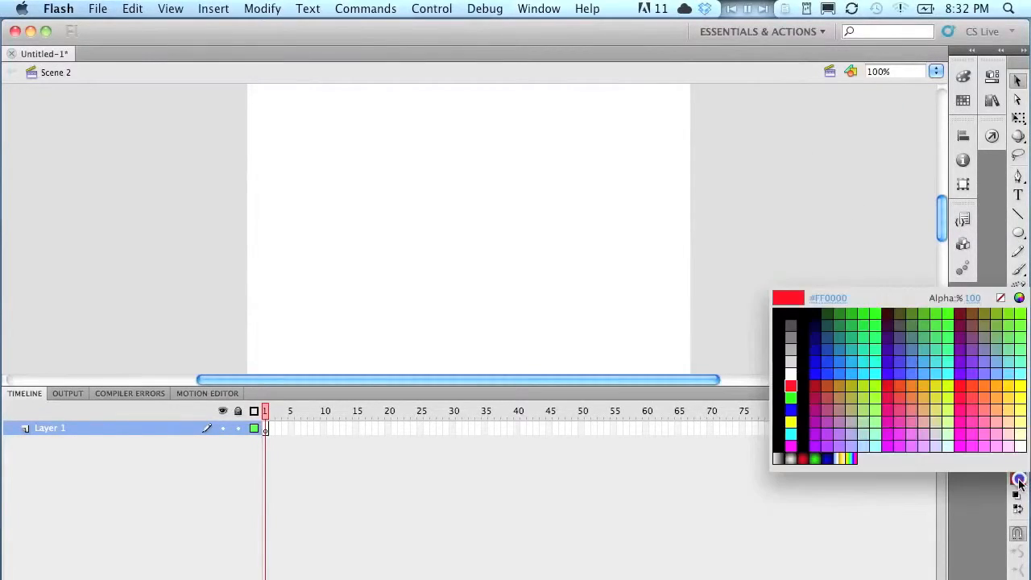
left_click(794, 411)
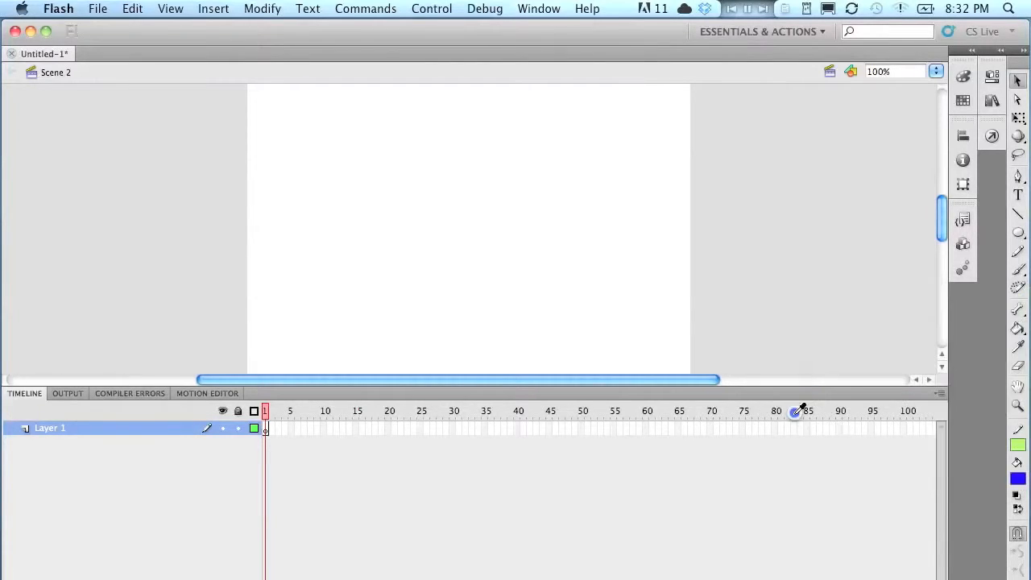
left_click(1019, 233)
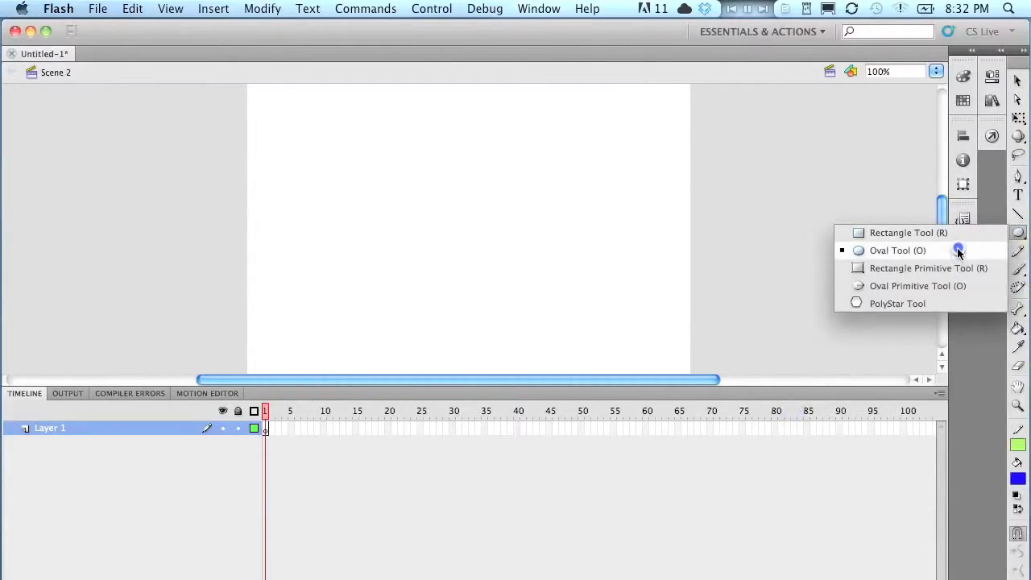
left_click(894, 234)
left_click_drag(376, 189, 552, 254)
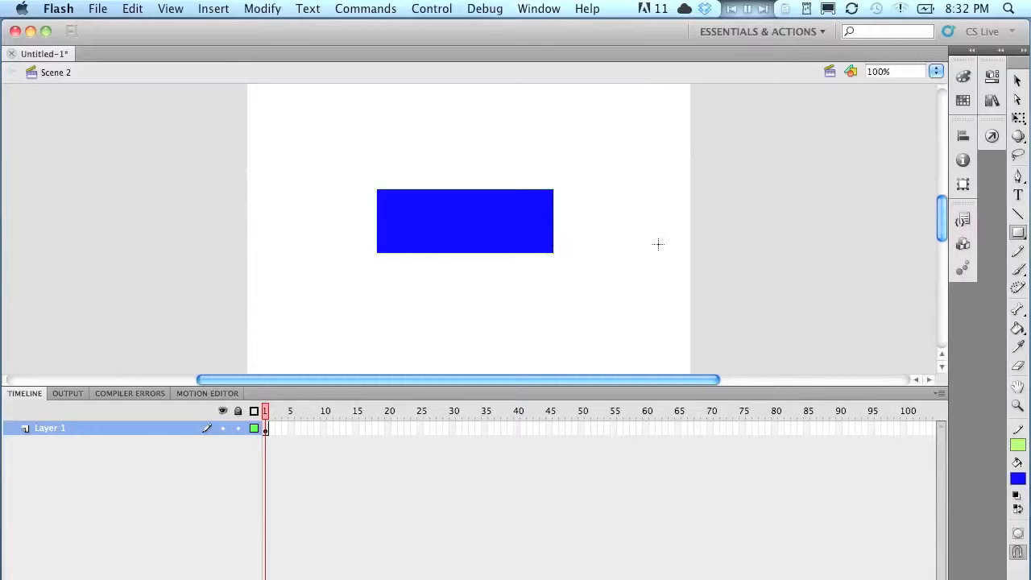
- Convert the whole blue rectangle, fill and outline, to a Button symbol with the default name Symbol 2
left_click(1015, 83)
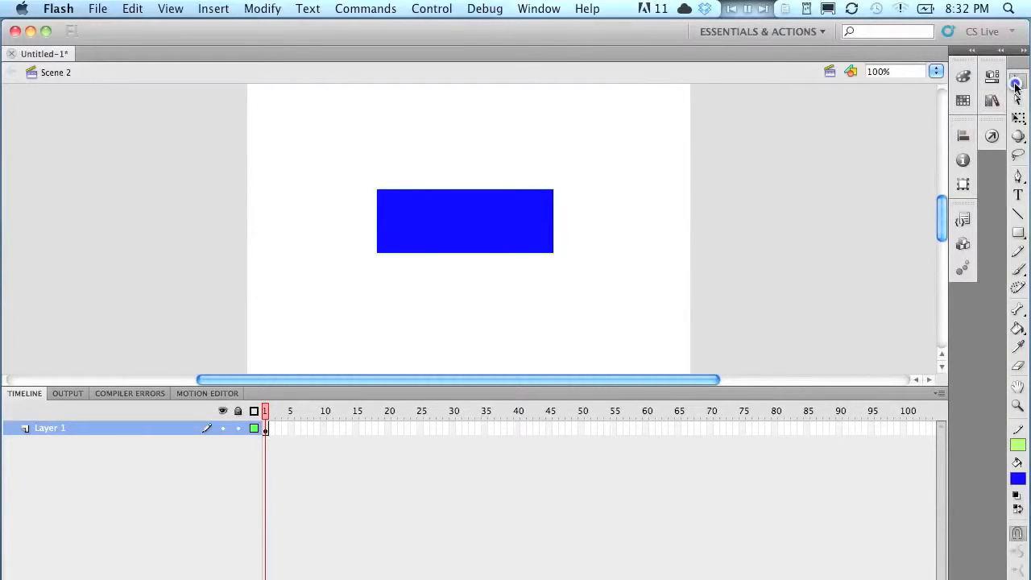
mouse_move(356, 162)
left_mouse_down()
mouse_move(437, 223)
mouse_move(581, 278)
left_mouse_up()
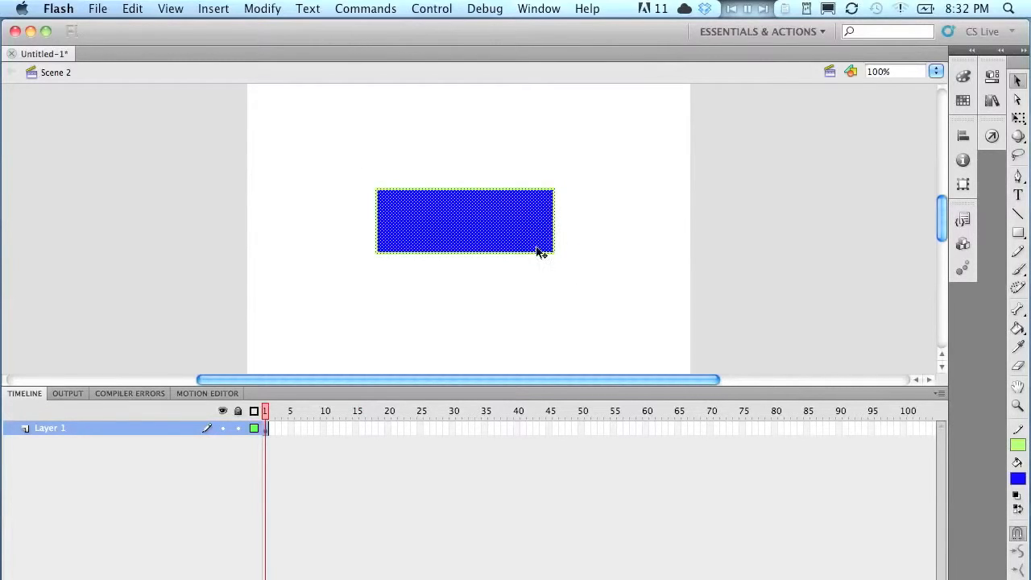
right_click(486, 224)
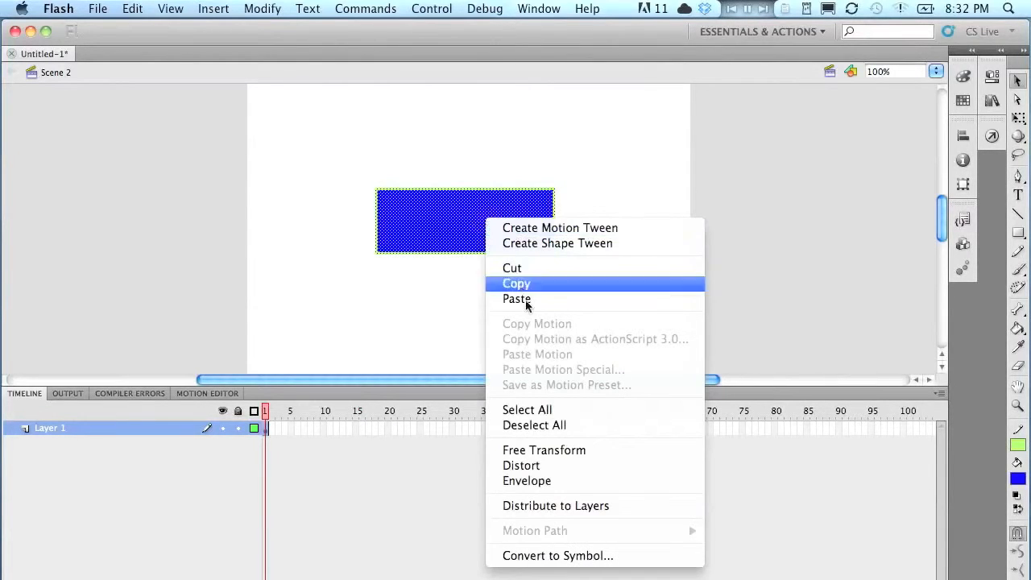
left_click(621, 557)
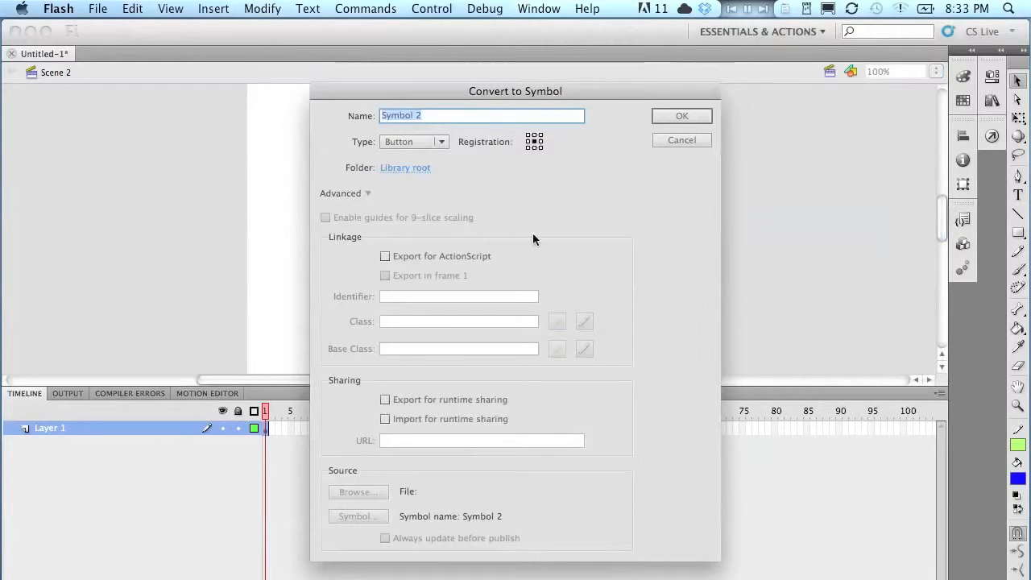
left_click(442, 147)
left_click(432, 157)
left_click(666, 117)
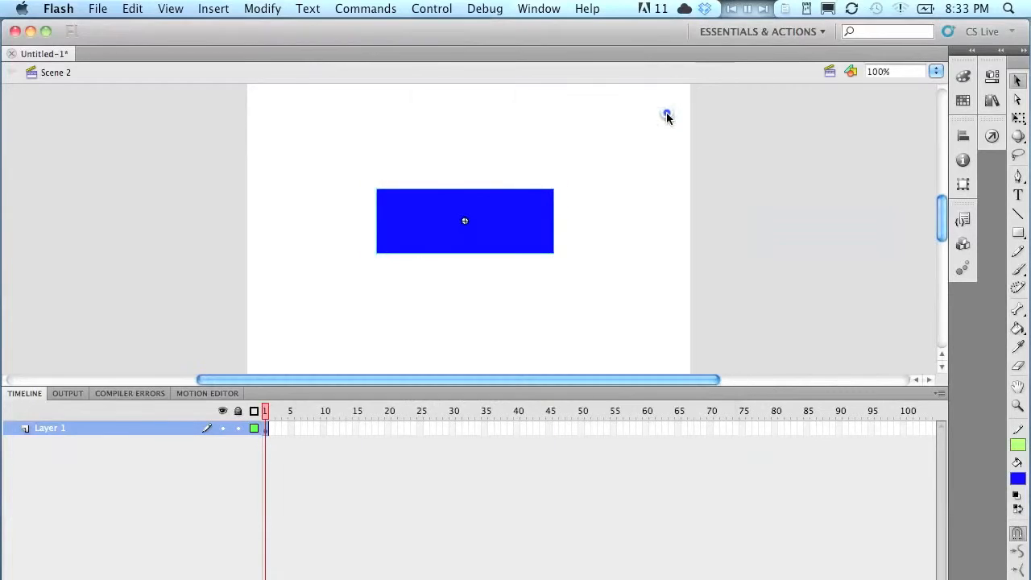
left_click(748, 158)
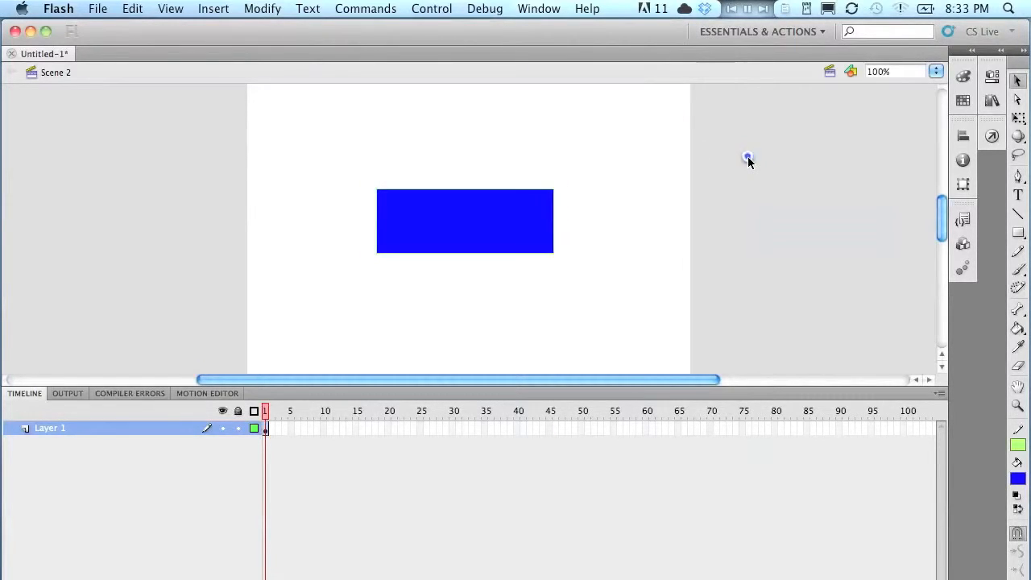
- Switch to Scene 1 and start an on(release) handler in the red circle button's script
left_click(827, 71)
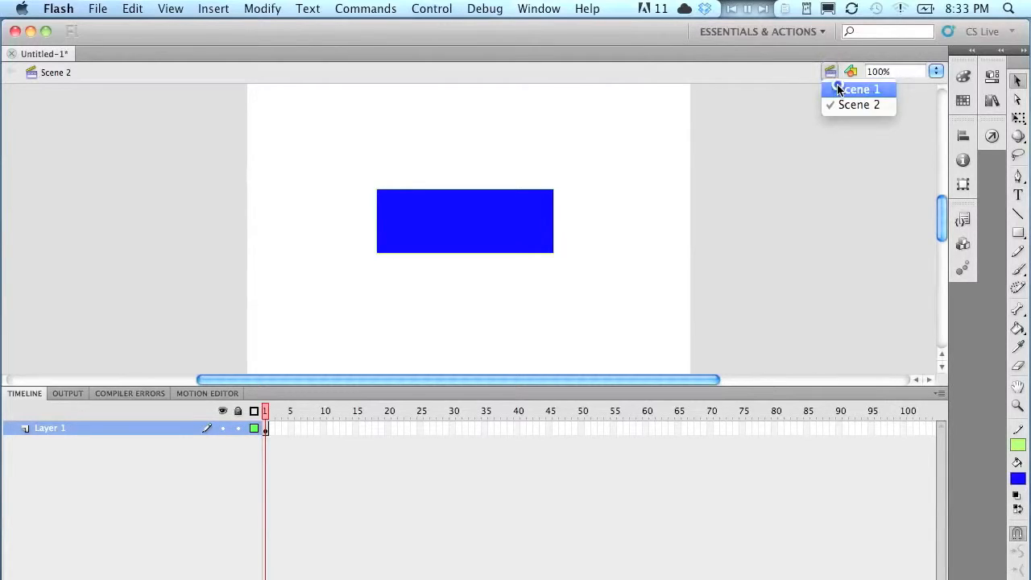
left_click(854, 89)
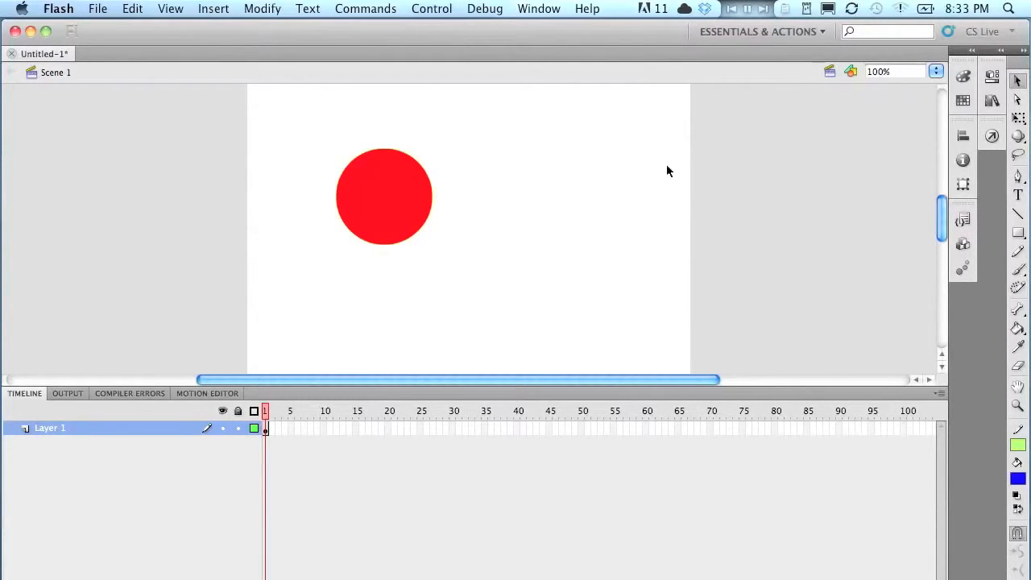
left_click(396, 194)
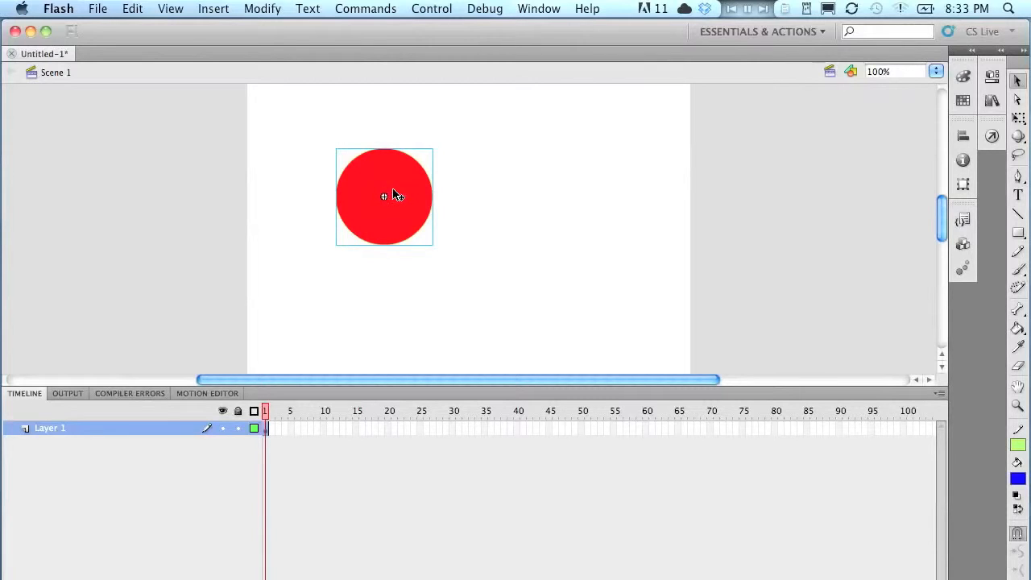
left_click(537, 10)
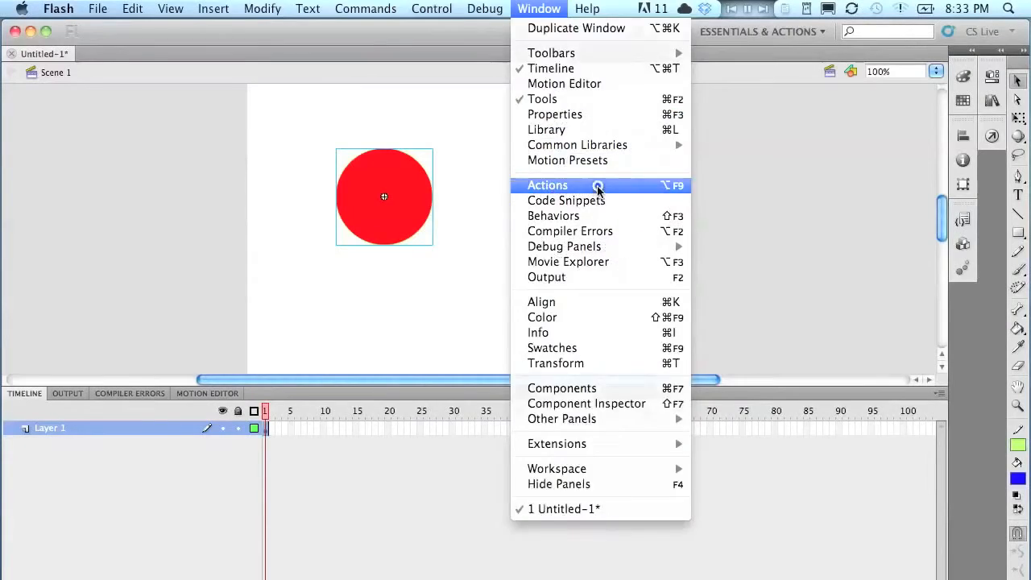
left_click(598, 186)
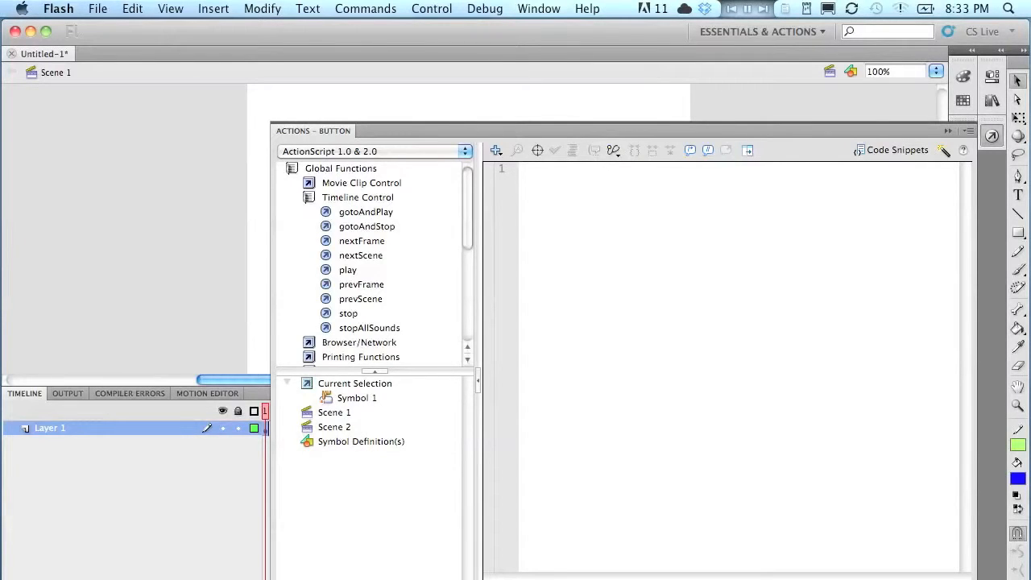
type("on(")
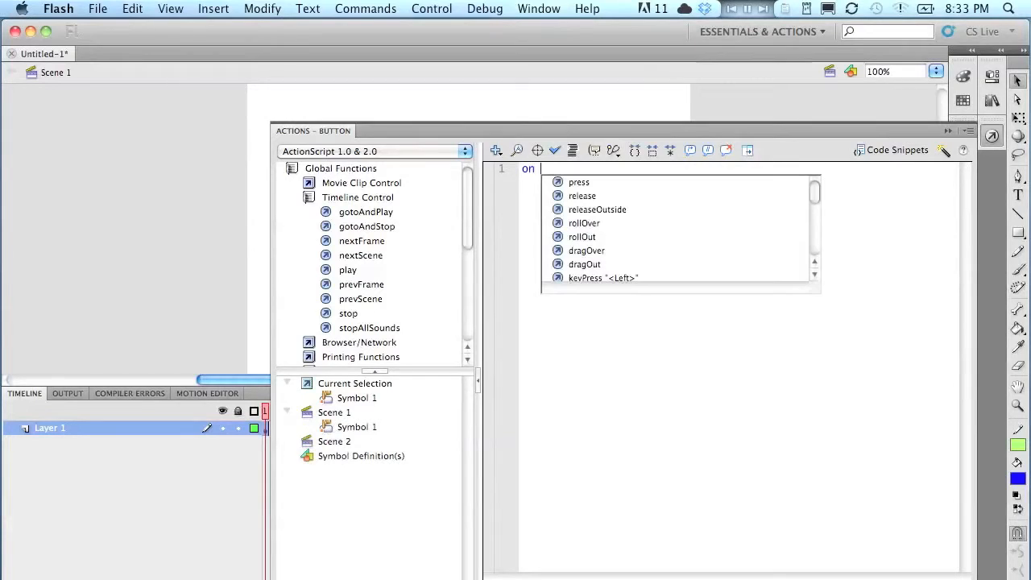
type("releas")
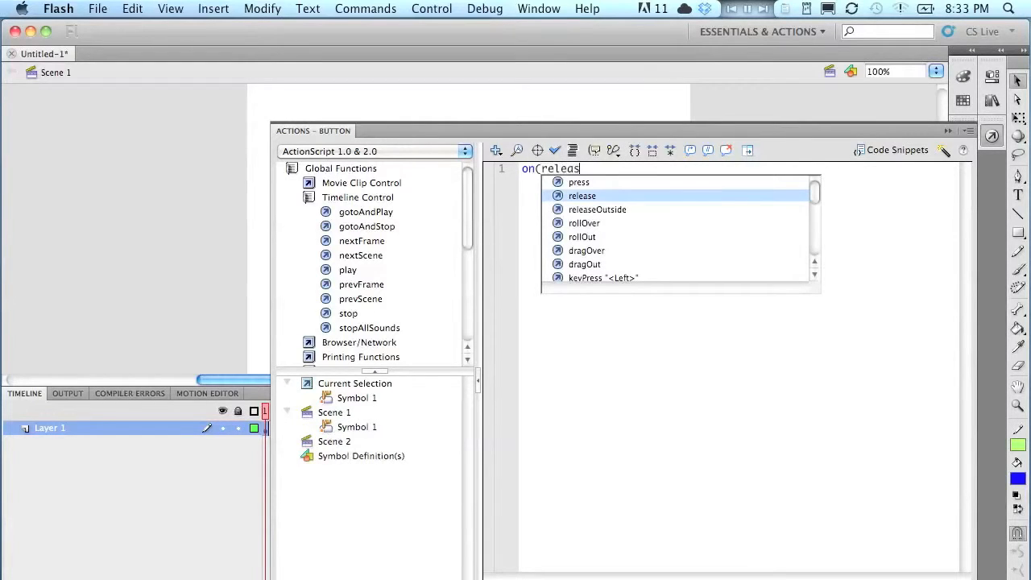
type("e)")
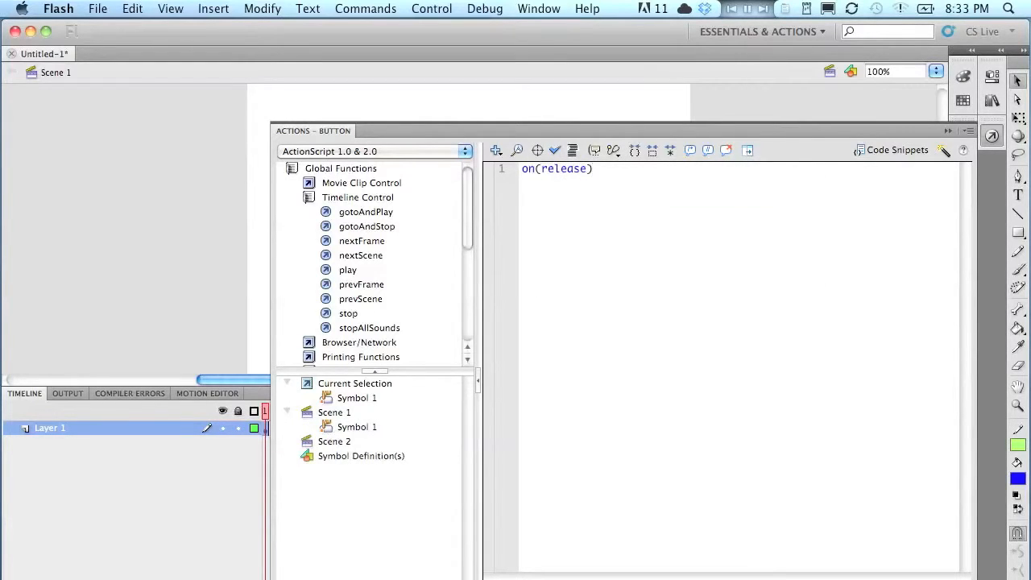
type(" {")
key("Return")
- Add gotoAndPlay("Scene 2",1) inside the red circle button's release handler and collapse the script editor
type("gotoAndPla")
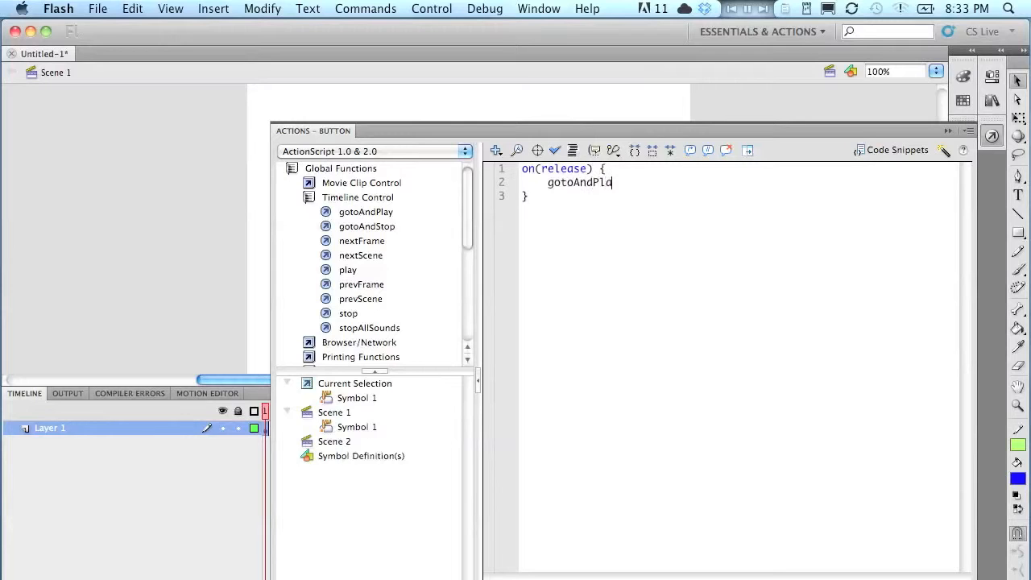
type("y(")
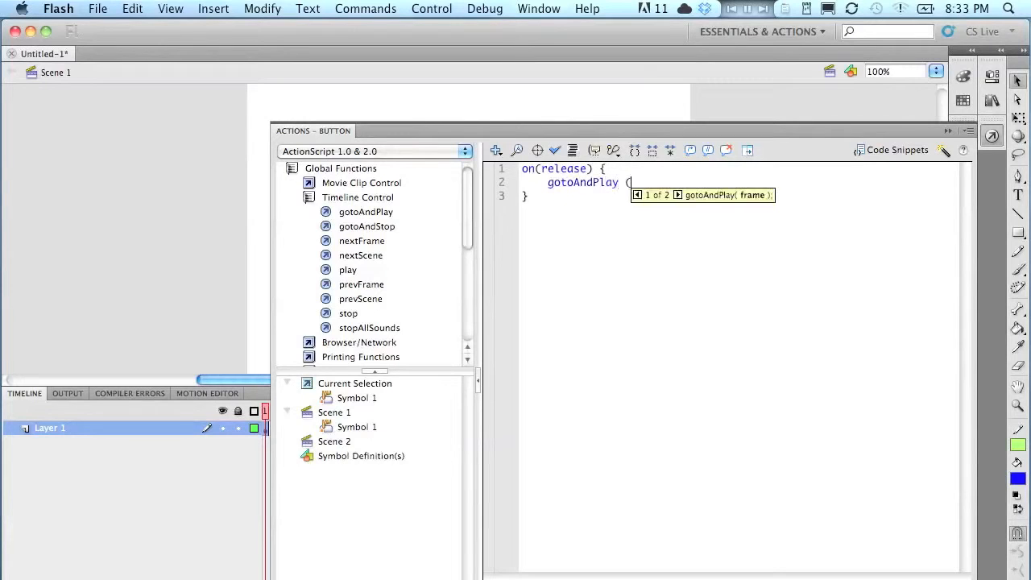
key("BackSpace")
type("(")
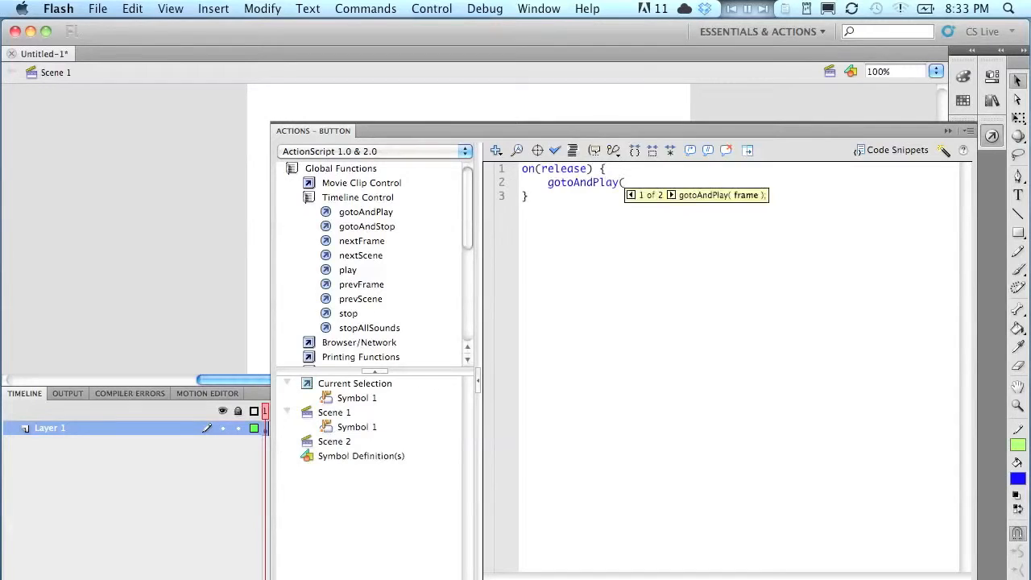
type("\"Scene ")
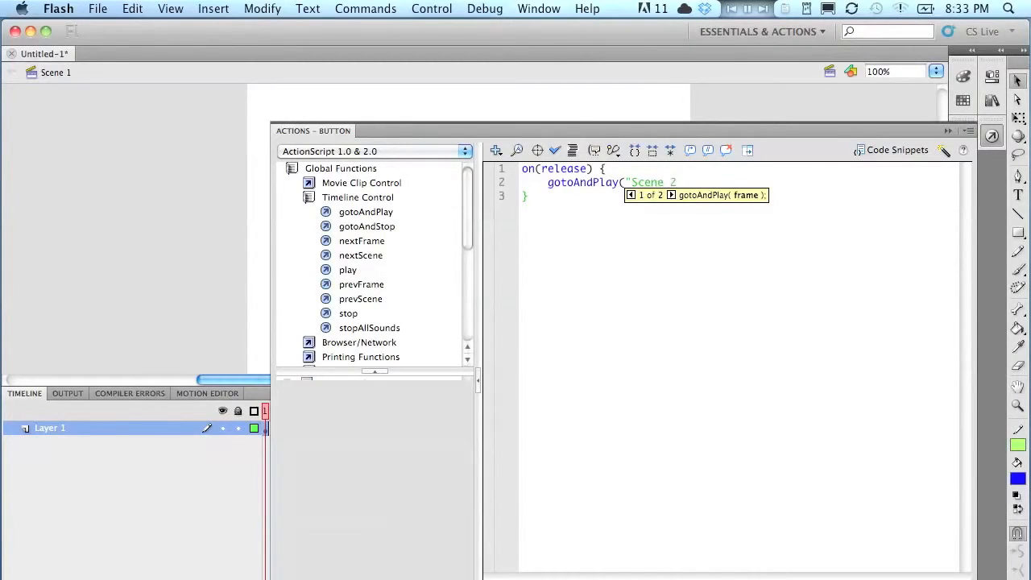
type("2\",1)")
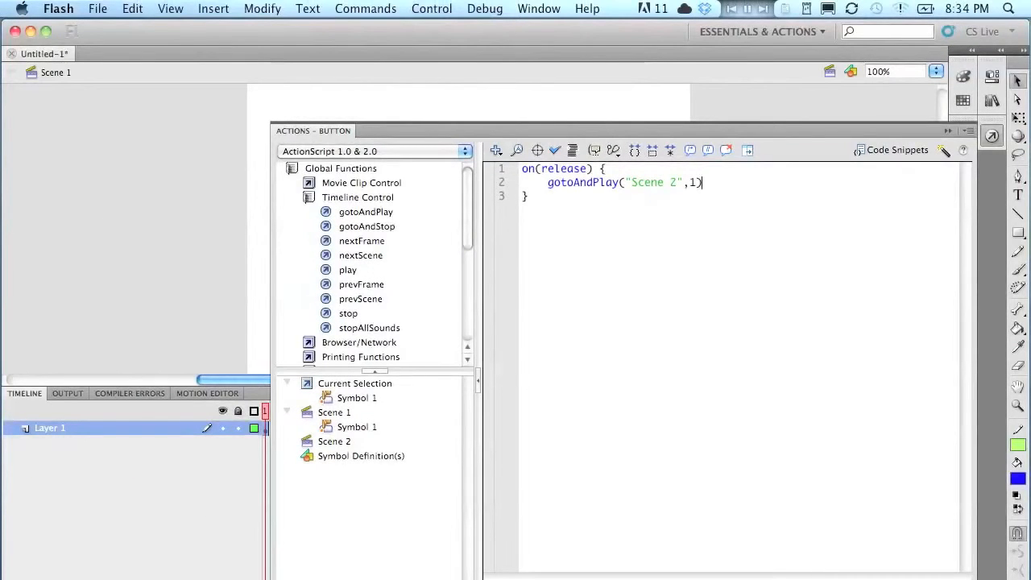
left_click(945, 131)
left_click(797, 188)
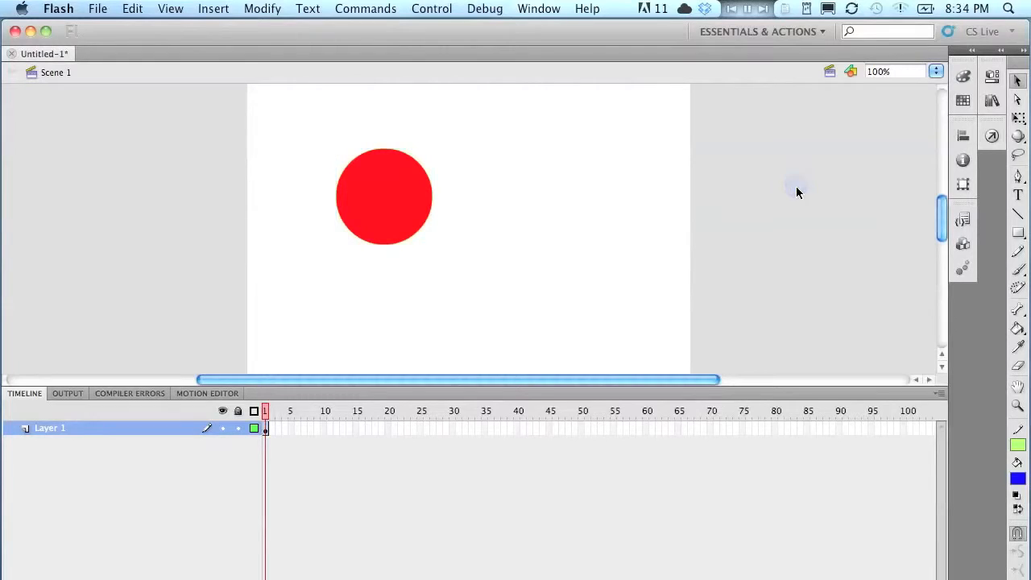
- Switch to Scene 2 and add an empty on(release) handler to the blue rectangle button's script
left_click(827, 72)
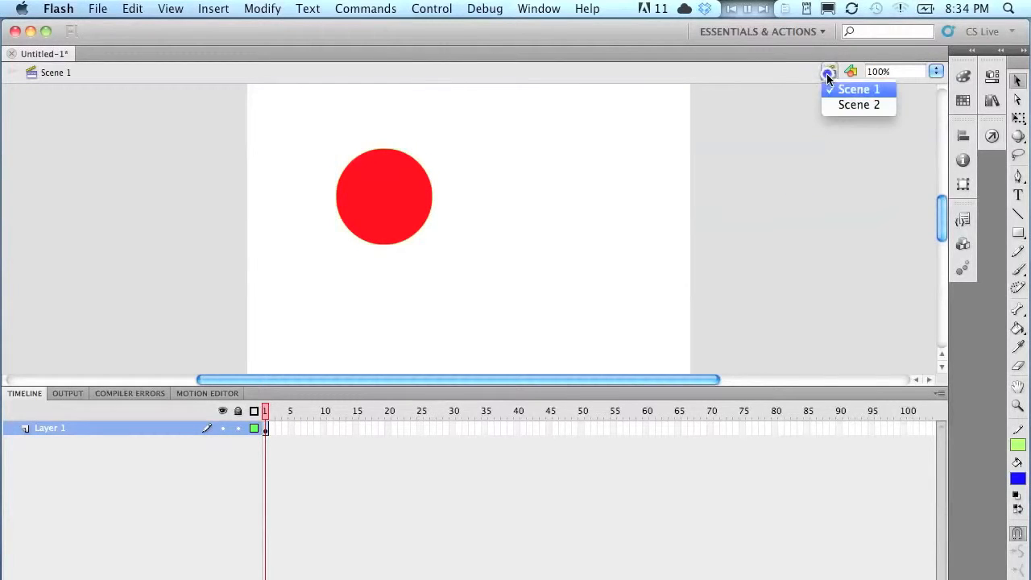
left_click(844, 111)
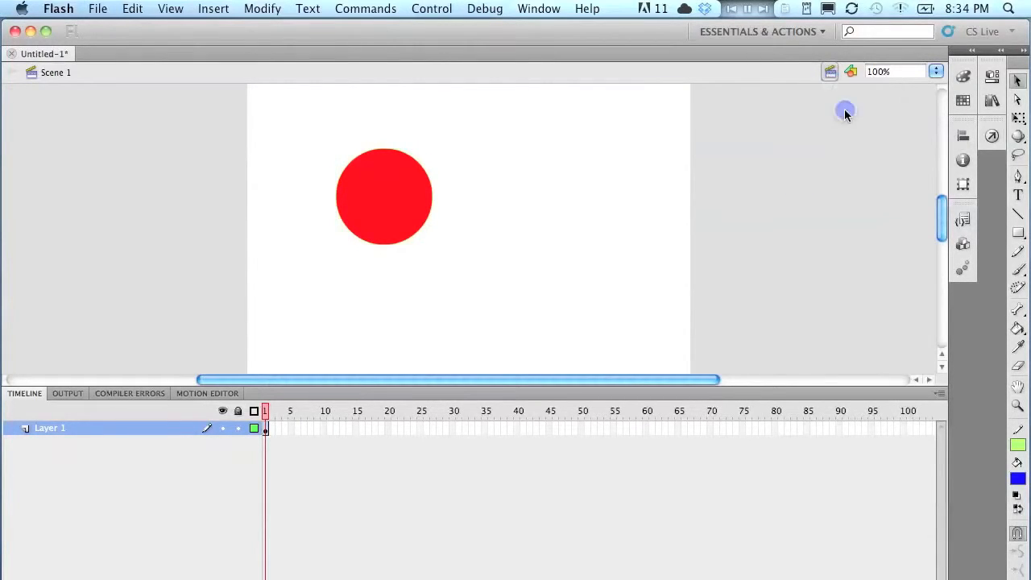
left_click(467, 216)
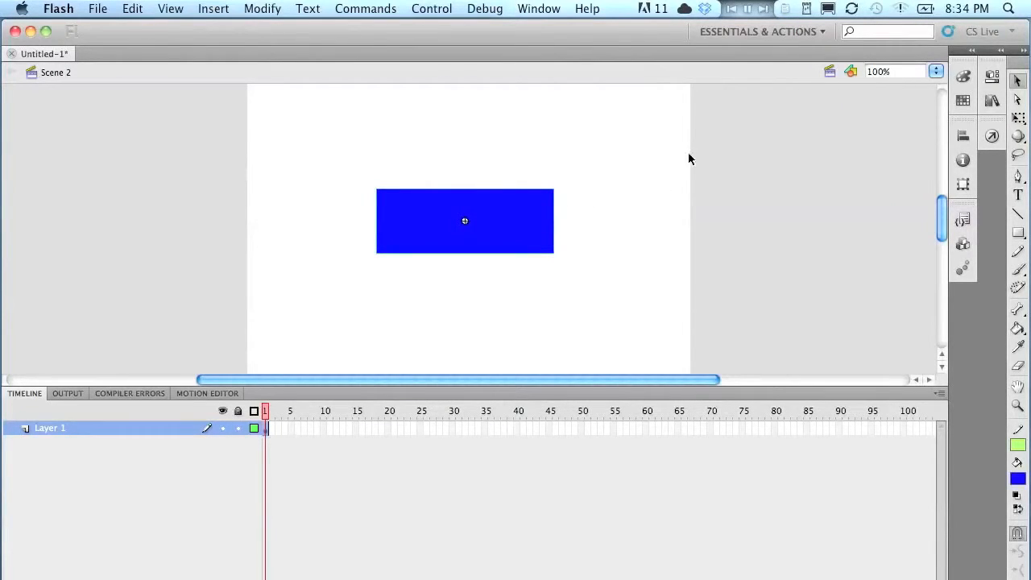
left_click(539, 9)
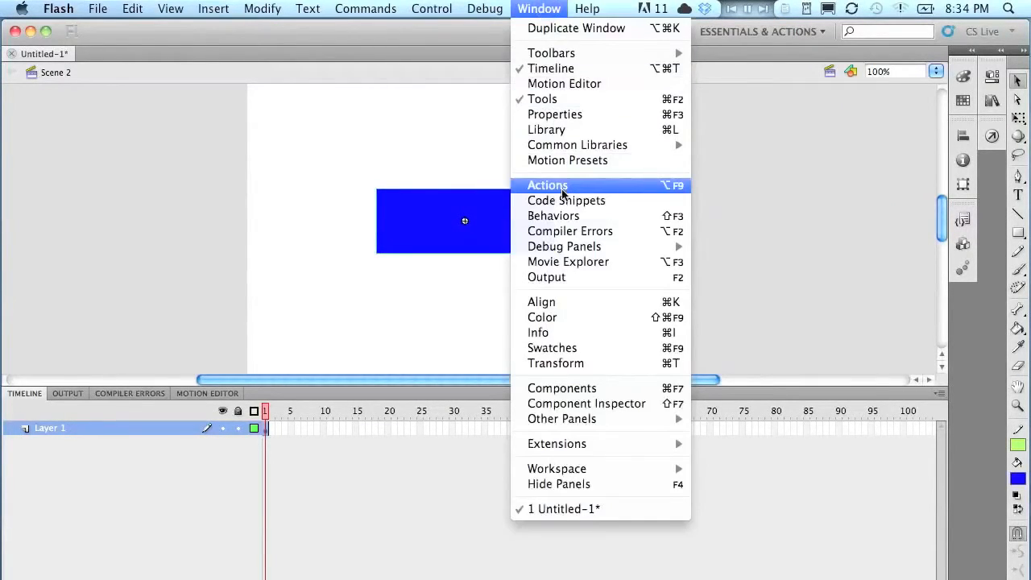
left_click(605, 187)
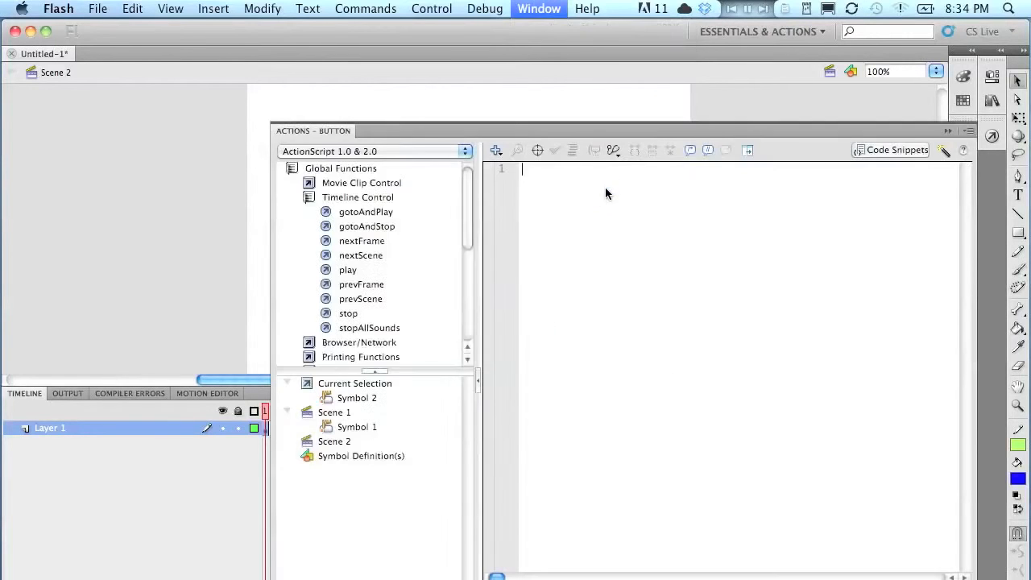
type("on")
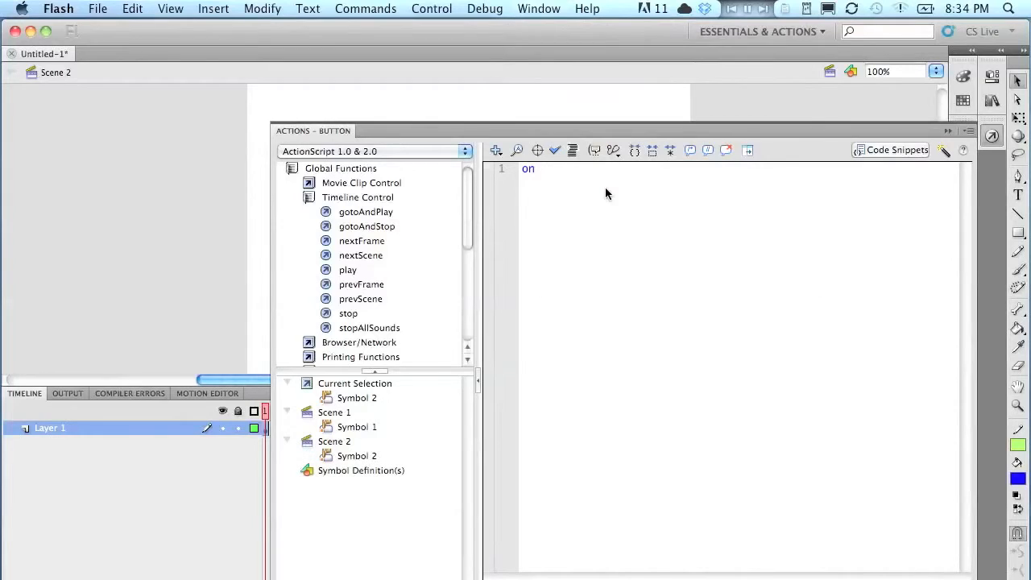
type("(release) {")
key("Return")
key("Return")
type("}")
key("Up")
- Add gotoAndPlay("Scene 1",1) inside the blue rectangle button's release handler and collapse the script editor
type("gotoAndPlay")
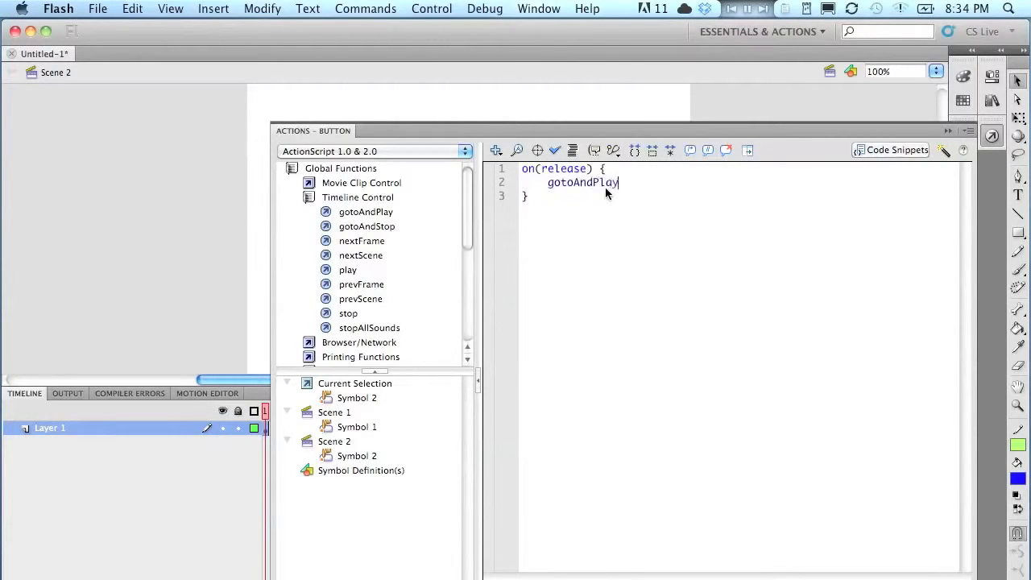
type("(")
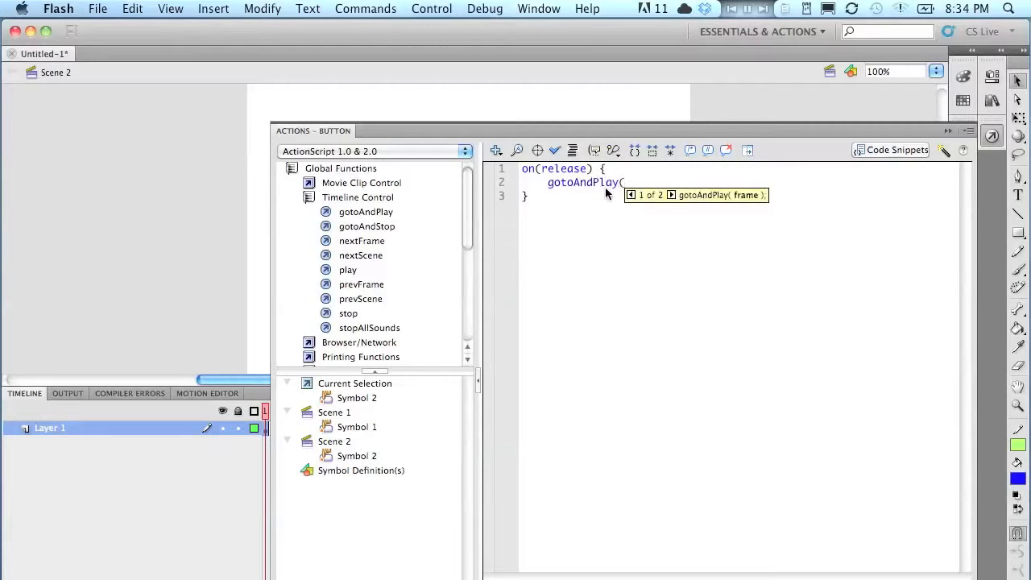
type("\"Scene 1\",1)")
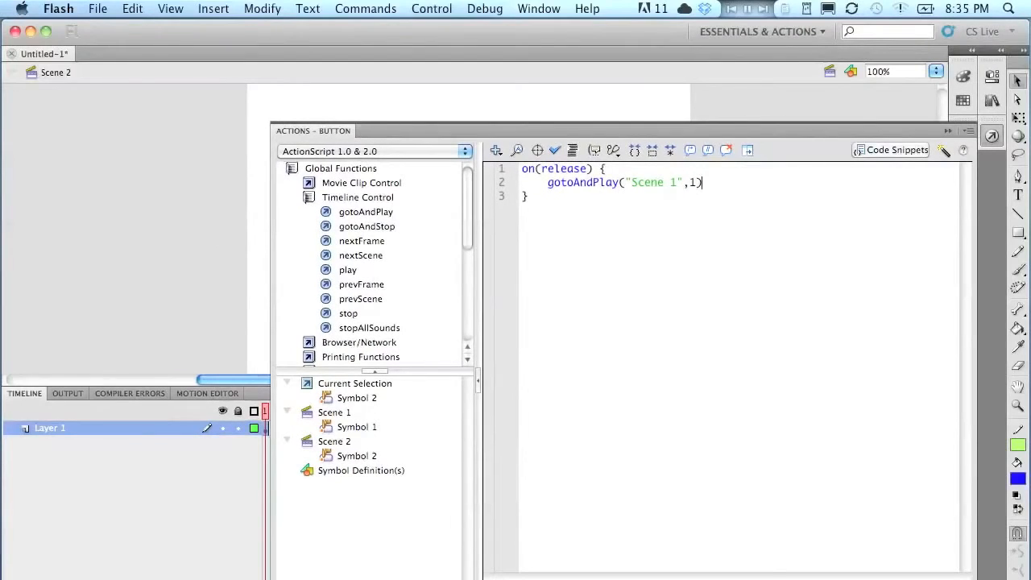
left_click(948, 132)
left_click(827, 167)
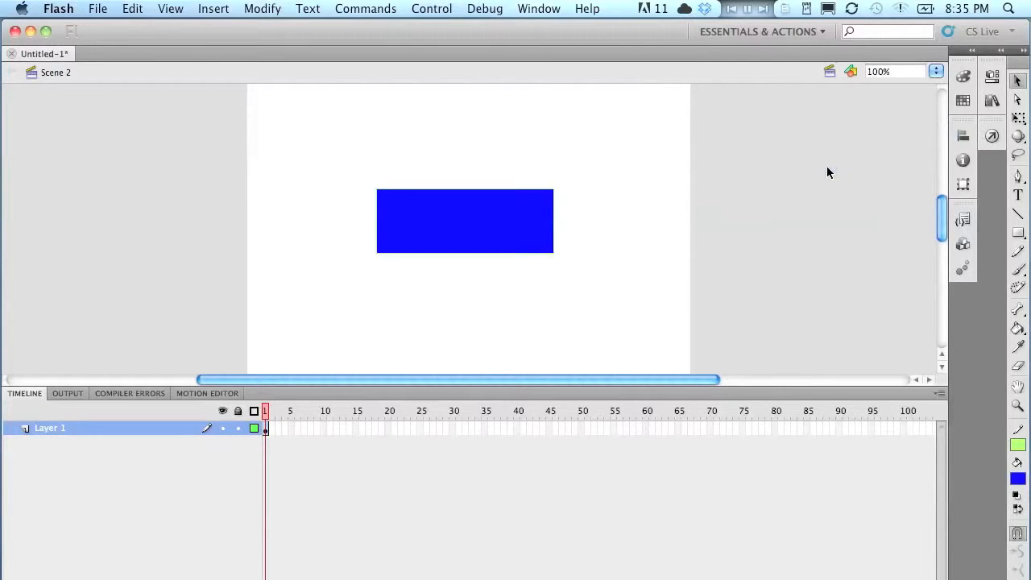
- Test the movie to check how the scenes play, and close the preview
key("super+Return")
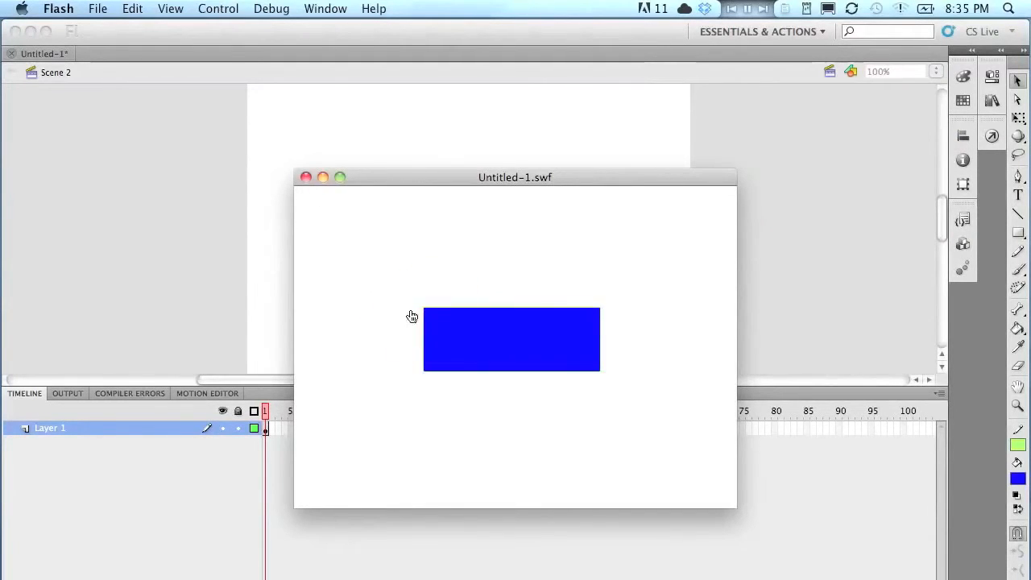
left_click(305, 176)
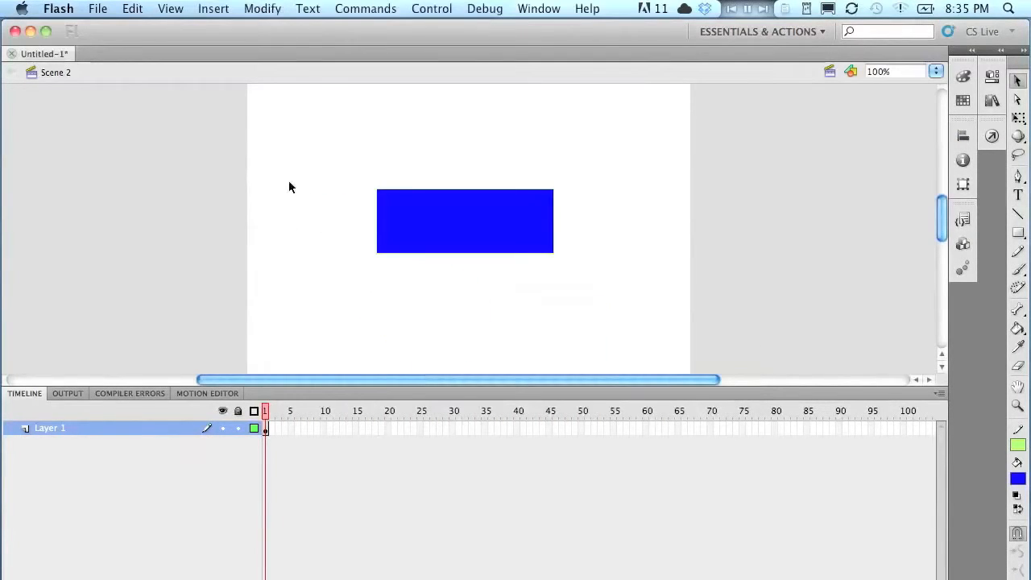
- In Scene 1, add a new layer above the circle's layer, naming the lower layer circle and the new one stop
left_click(826, 72)
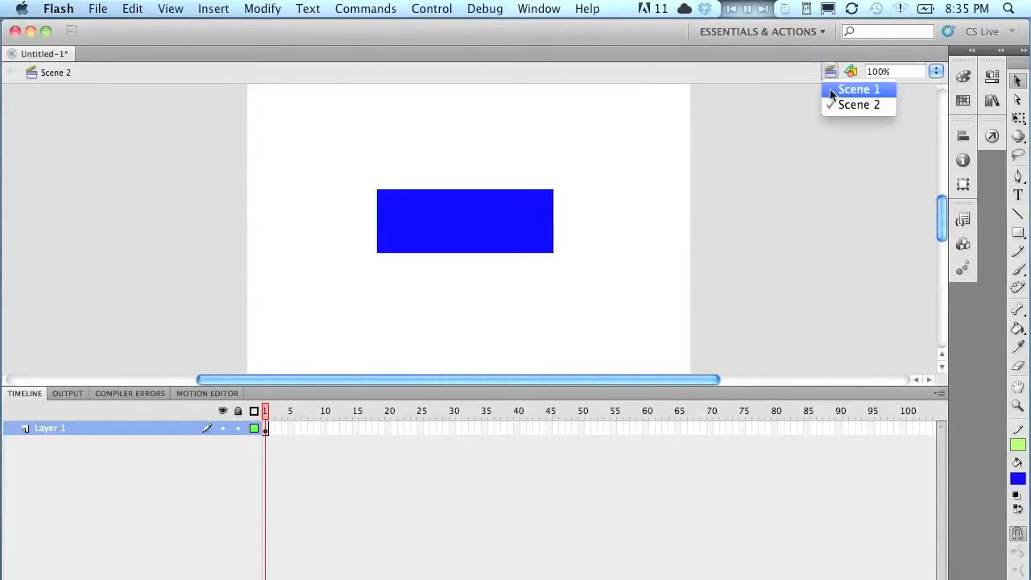
left_click(831, 88)
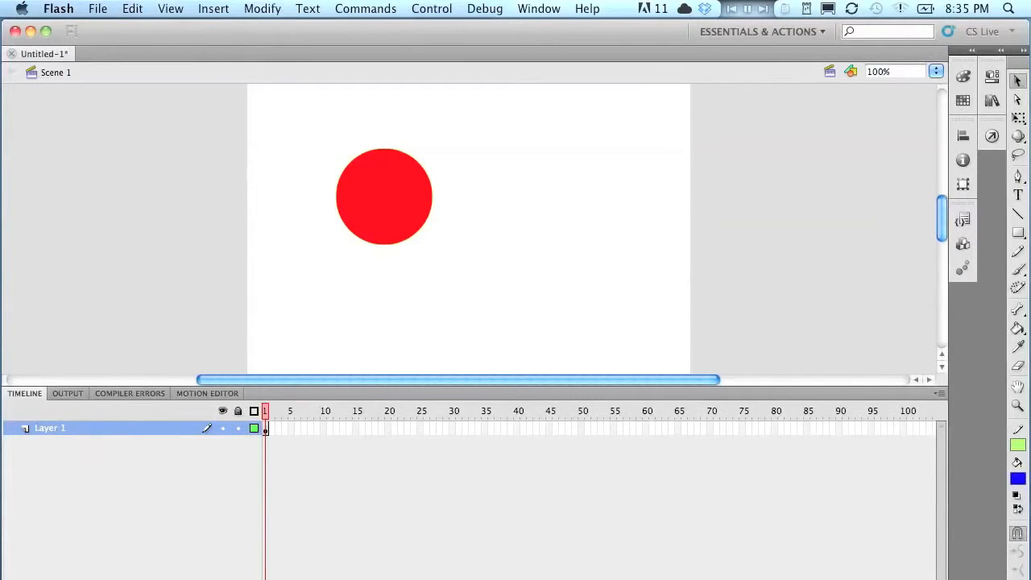
left_click(13, 578)
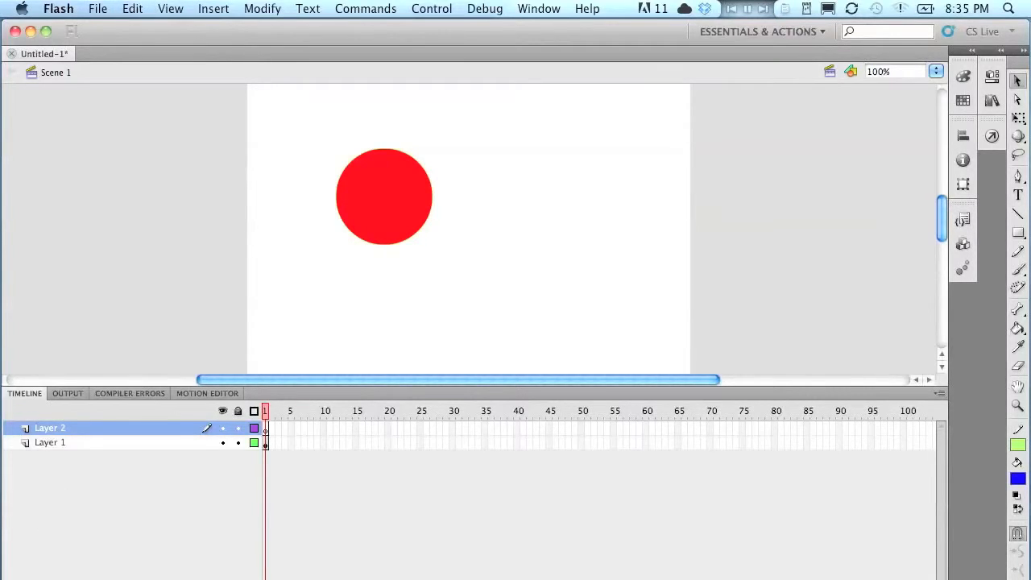
left_click(46, 442)
double_click(46, 442)
type("circle")
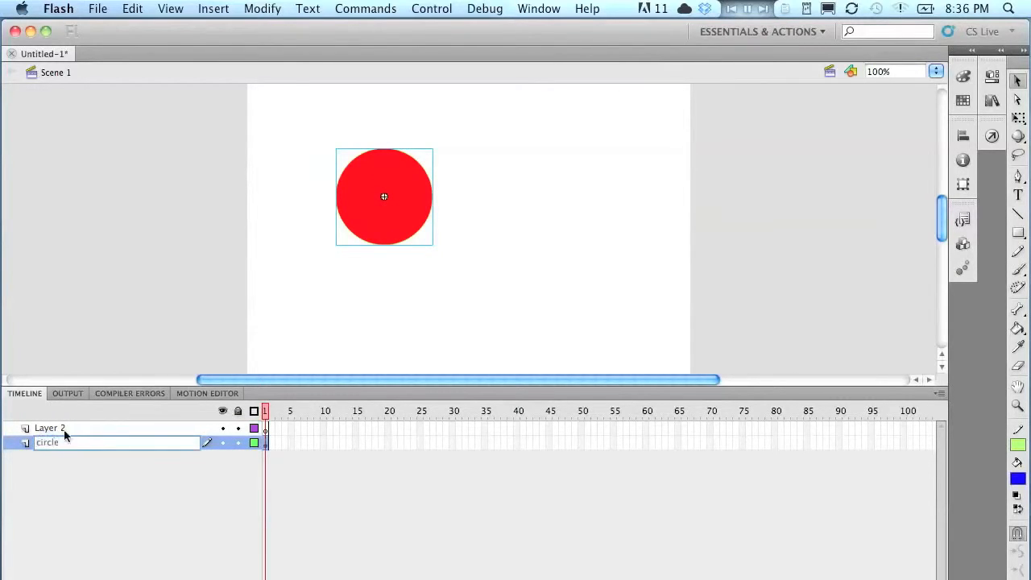
left_click(64, 428)
double_click(64, 428)
type("sto")
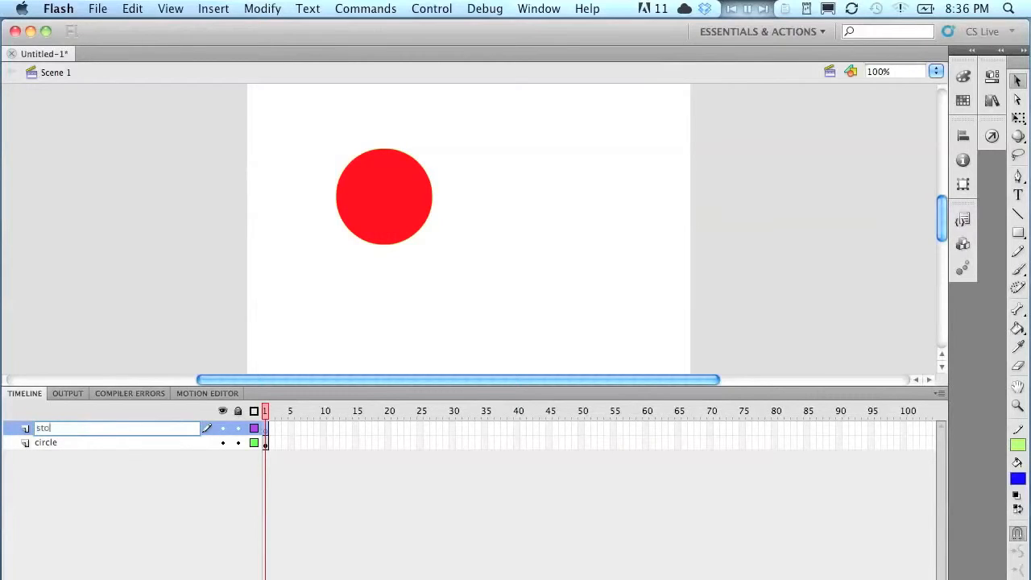
type("p")
key("Return")
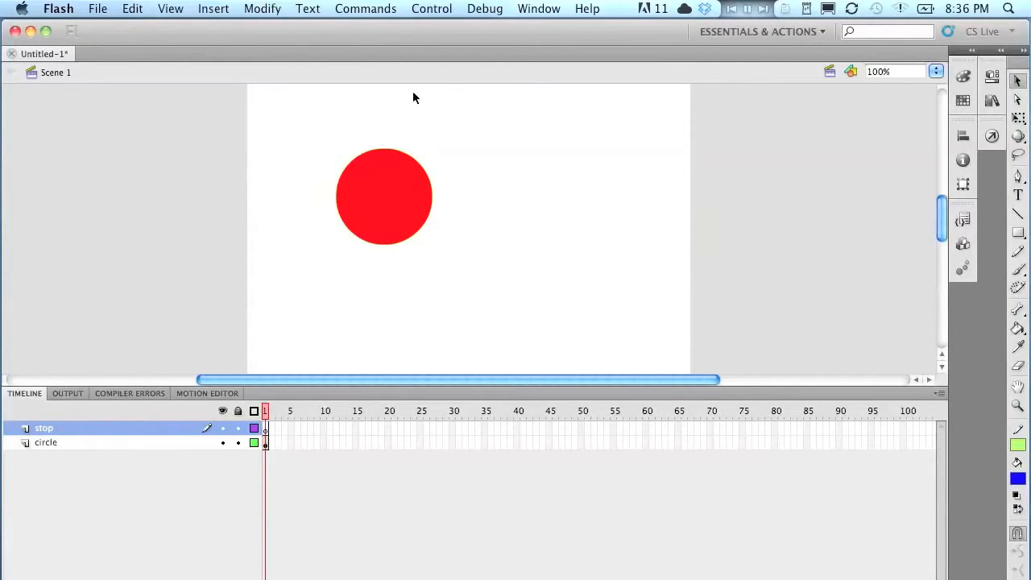
- Add the script stop(); to frame 1 of the stop layer in Scene 1 and collapse the script editor
left_click(538, 9)
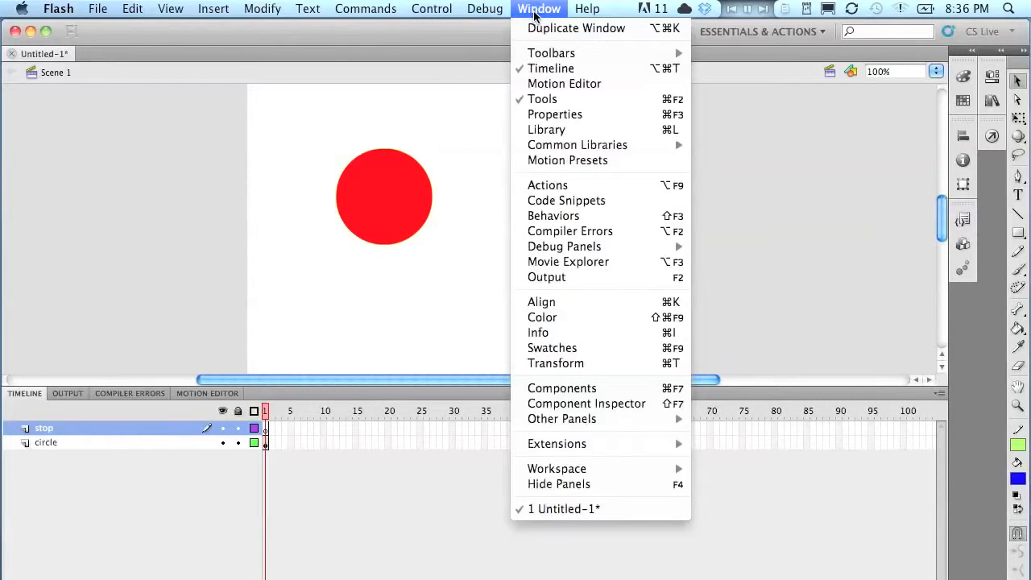
left_click(618, 186)
type("stop();")
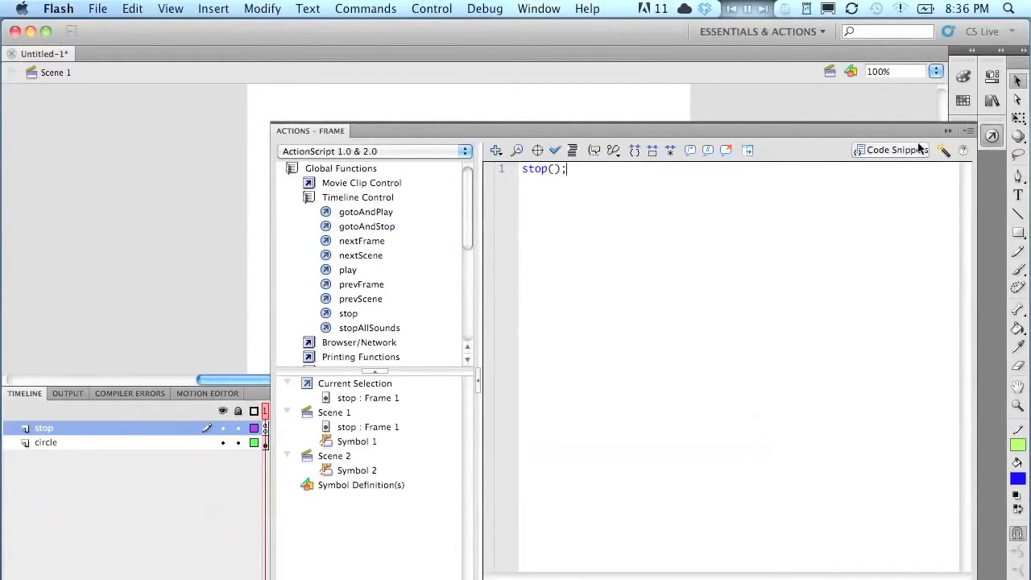
left_click(944, 134)
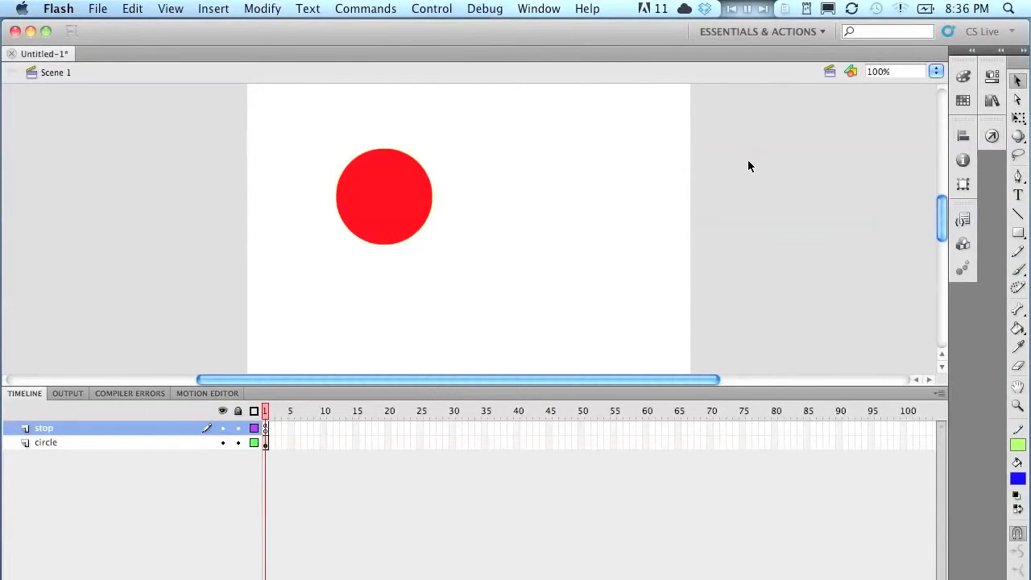
- Test the movie to check that Scene 1 stops on its first frame, and close the preview
left_click(830, 72)
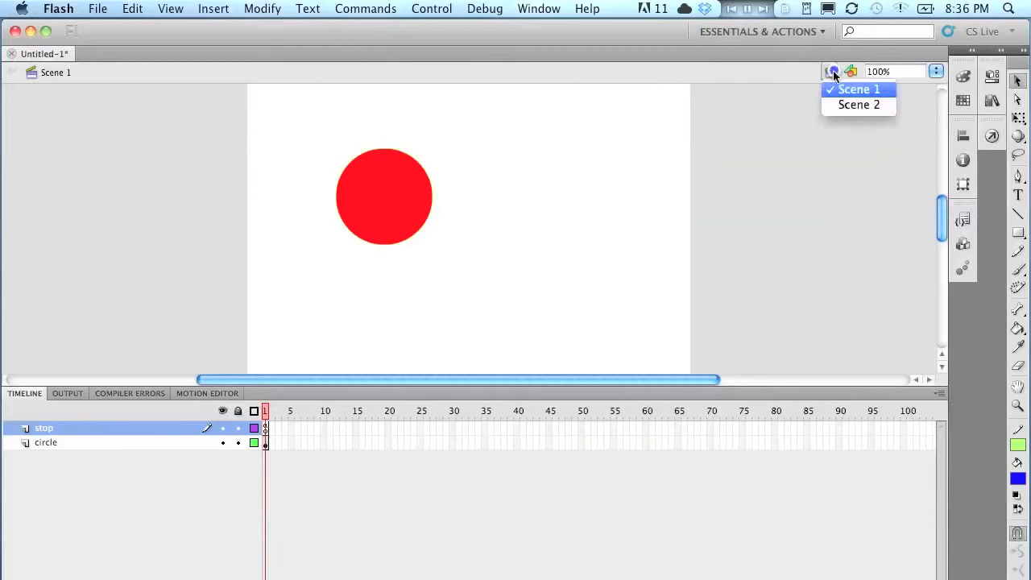
left_click(788, 99)
key("super+Return")
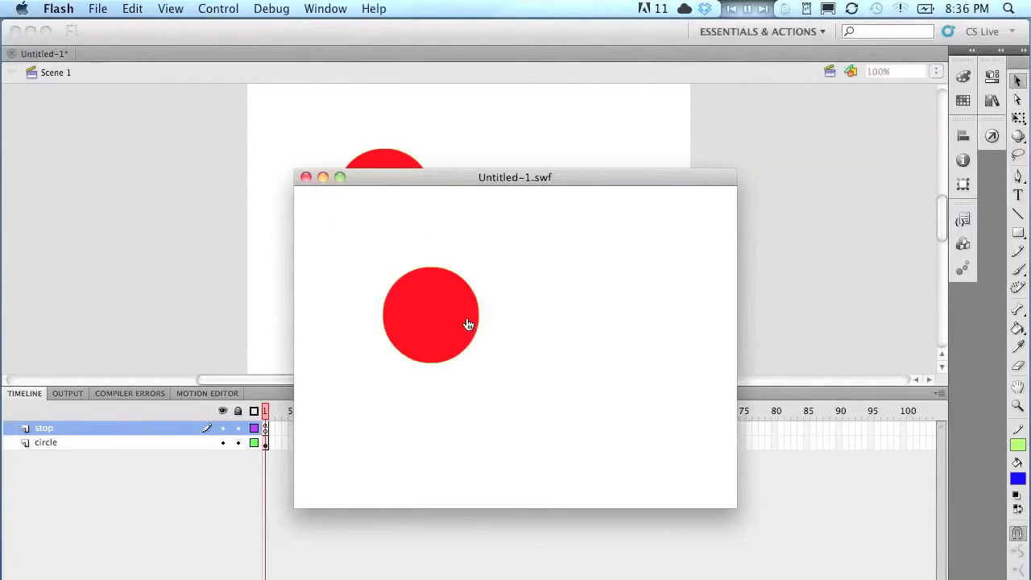
left_click(305, 178)
- In Scene 2, rename the blue rectangle's layer to rectangle and add a new layer named stop above it
left_click(828, 72)
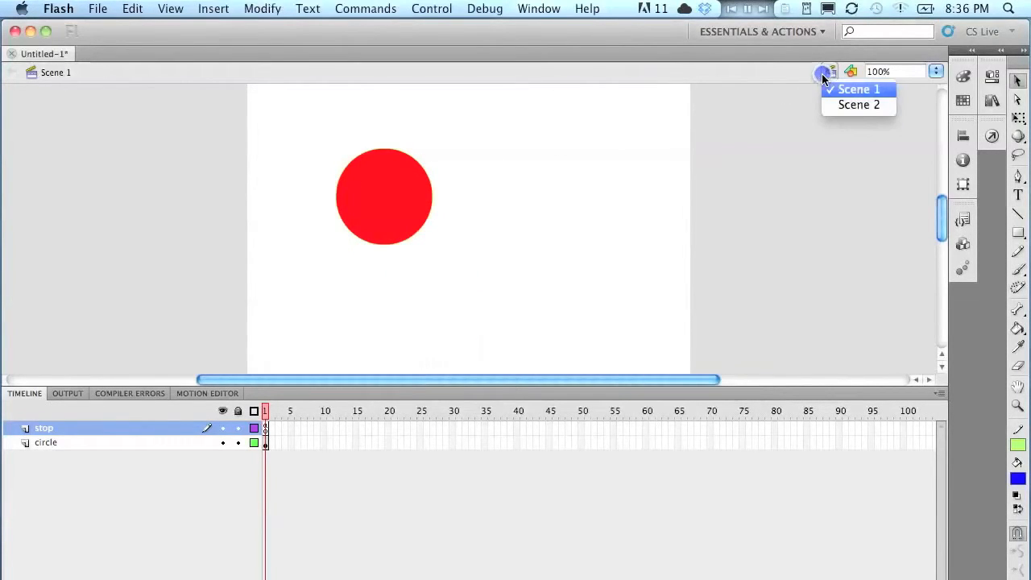
left_click(858, 105)
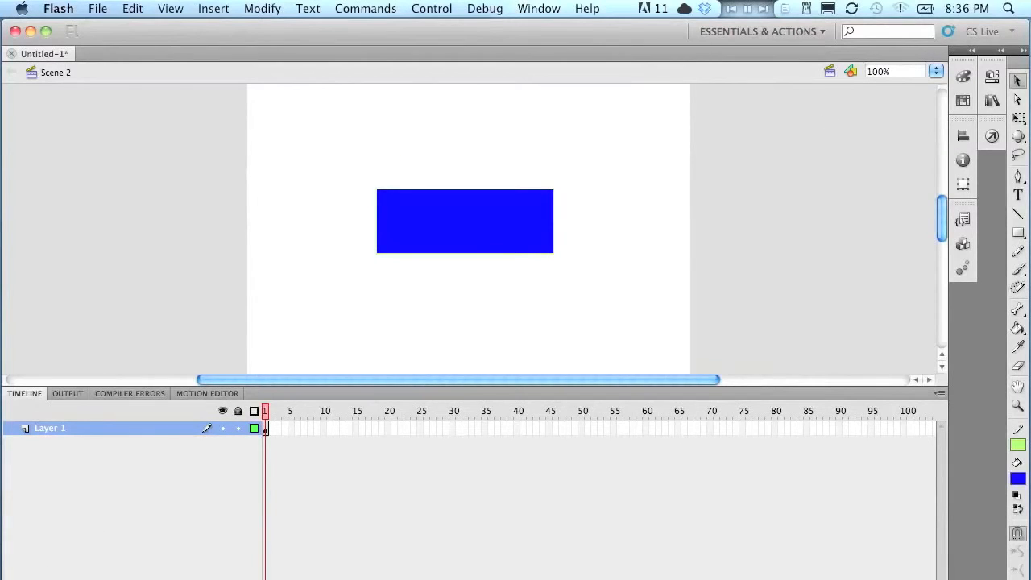
left_click(49, 429)
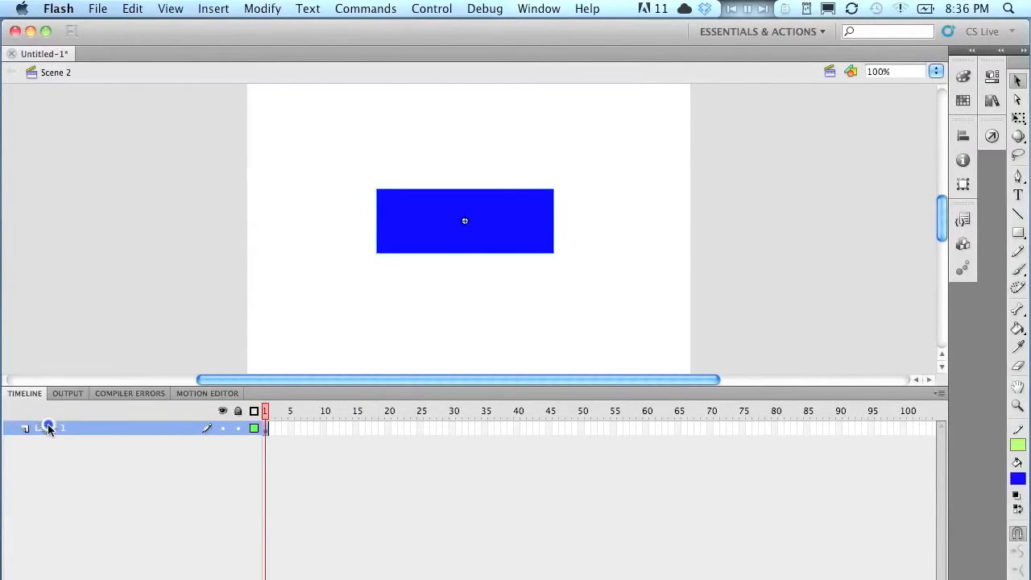
double_click(48, 428)
type("rectangle")
left_click(33, 452)
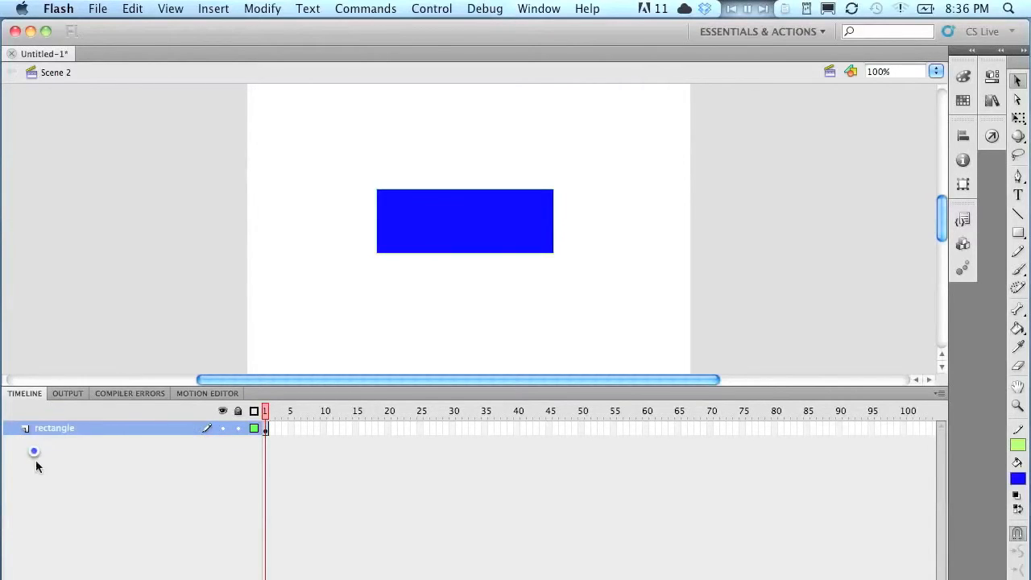
left_click(13, 577)
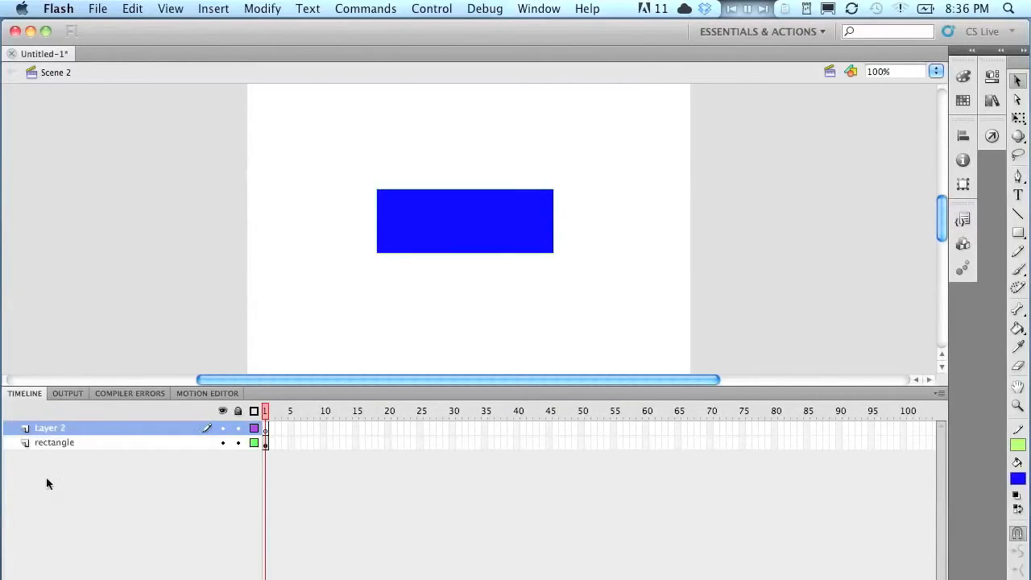
double_click(49, 427)
type("sto")
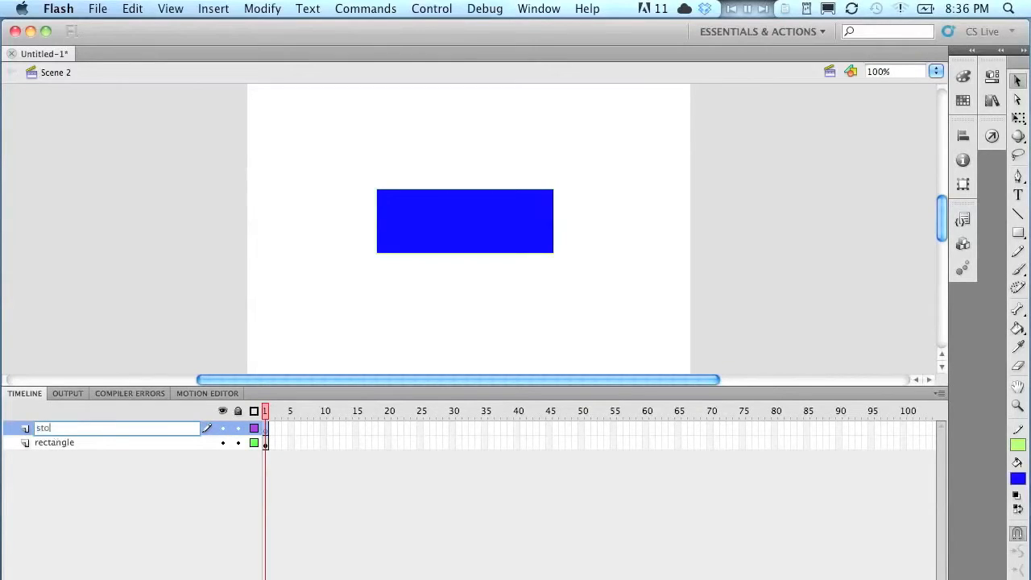
type("p")
left_click(91, 466)
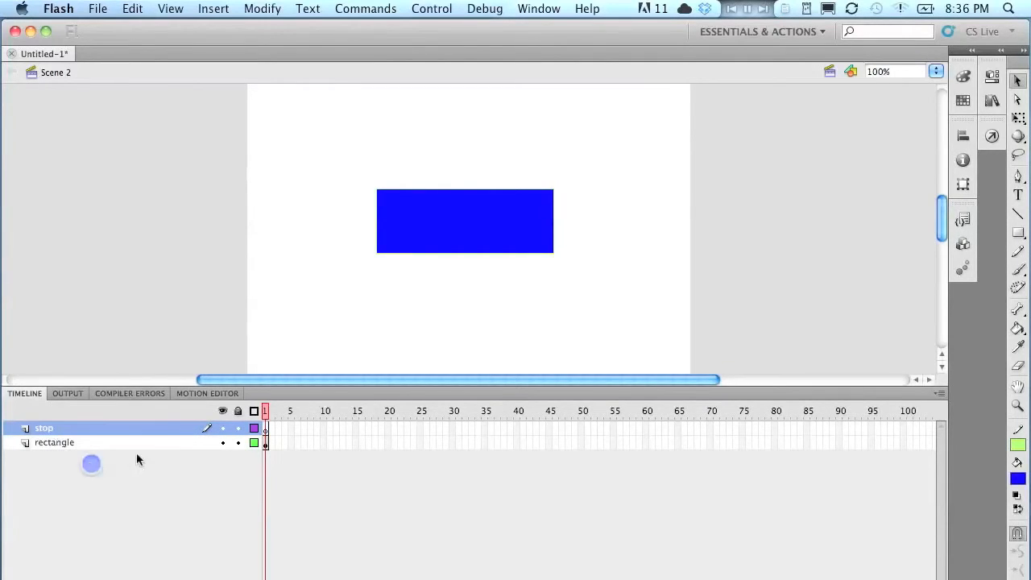
- Add the script stop(); to frame 1 of the stop layer in Scene 2 and collapse the script editor
left_click(547, 11)
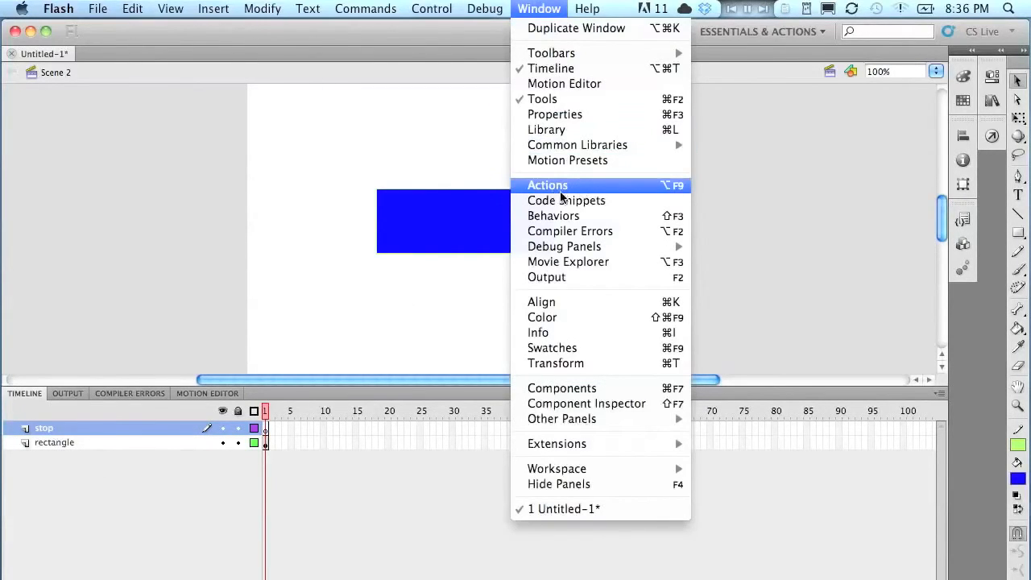
left_click(607, 195)
type("stop(")
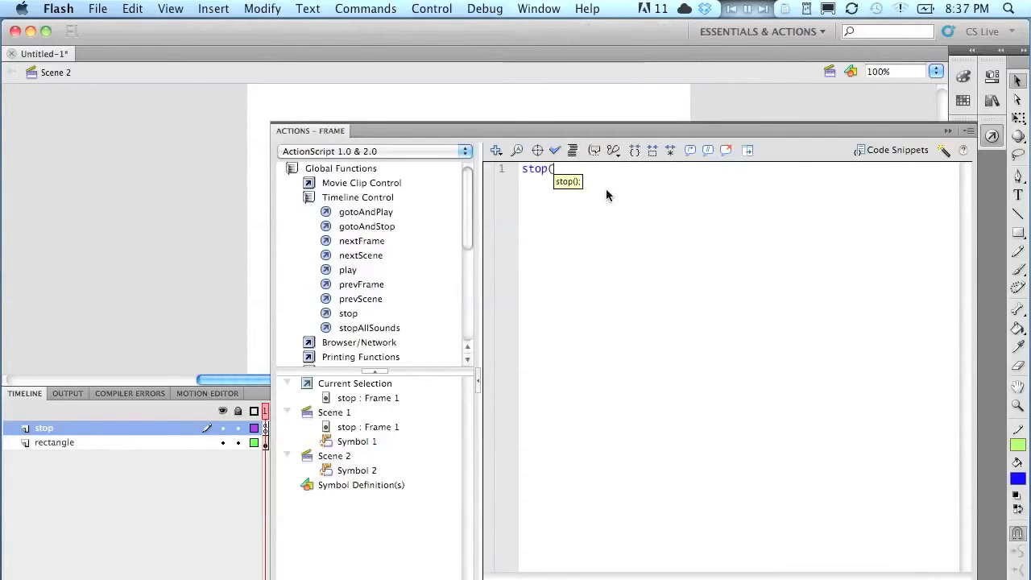
type(");")
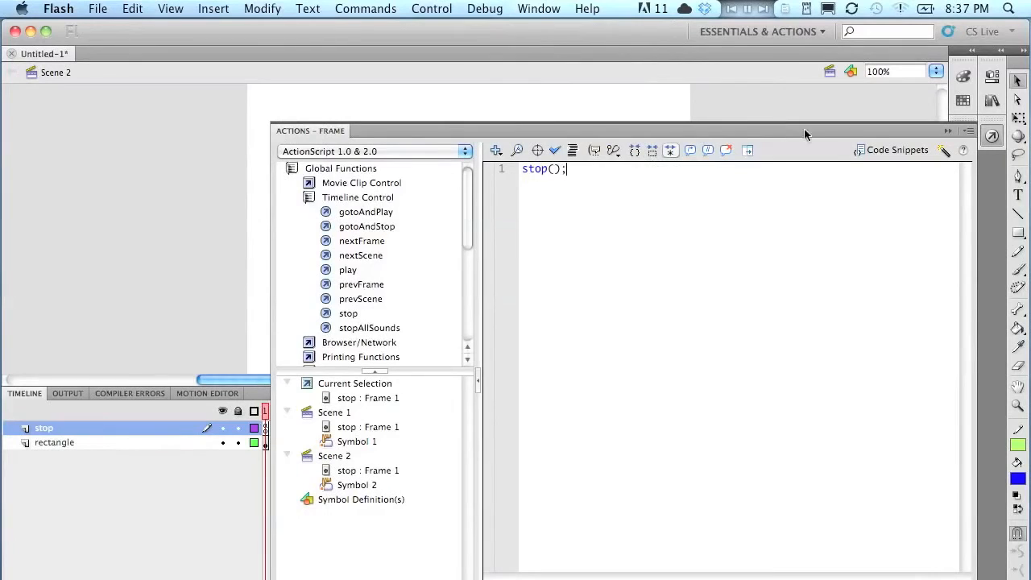
left_click(946, 132)
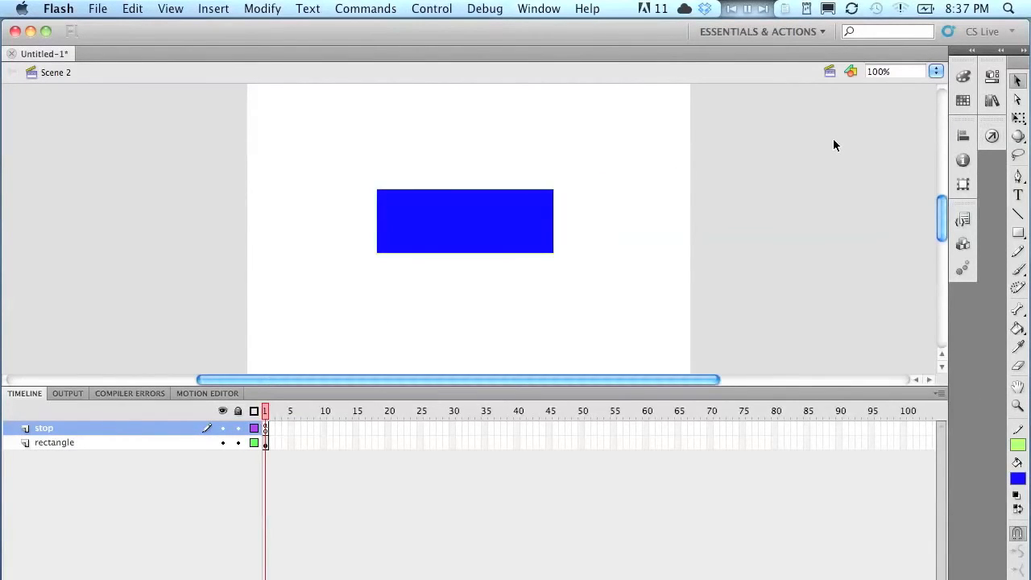
- Test the movie by switching back and forth between the scenes with the circle and rectangle buttons, and close the preview
key("super+Return")
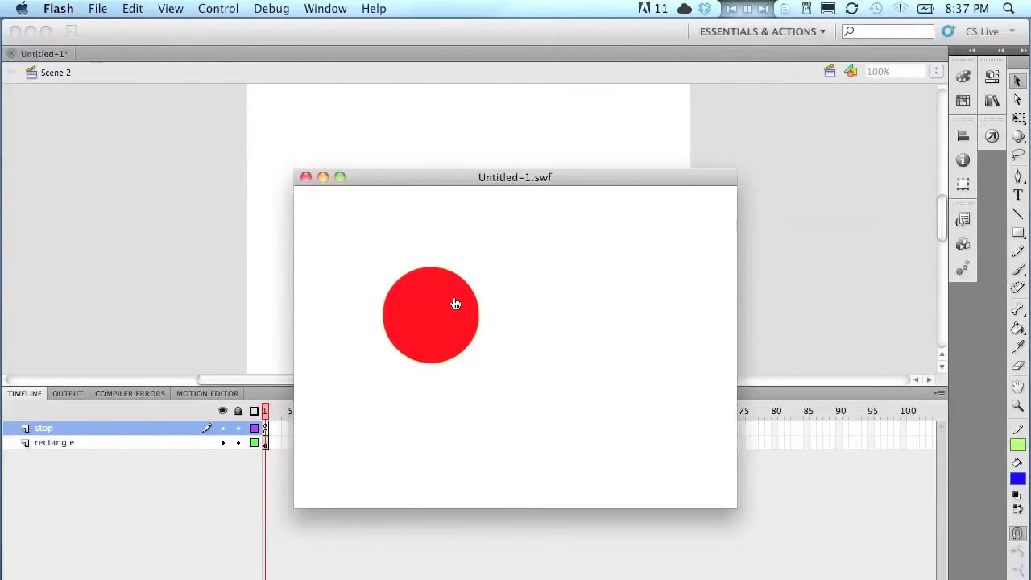
left_click(455, 304)
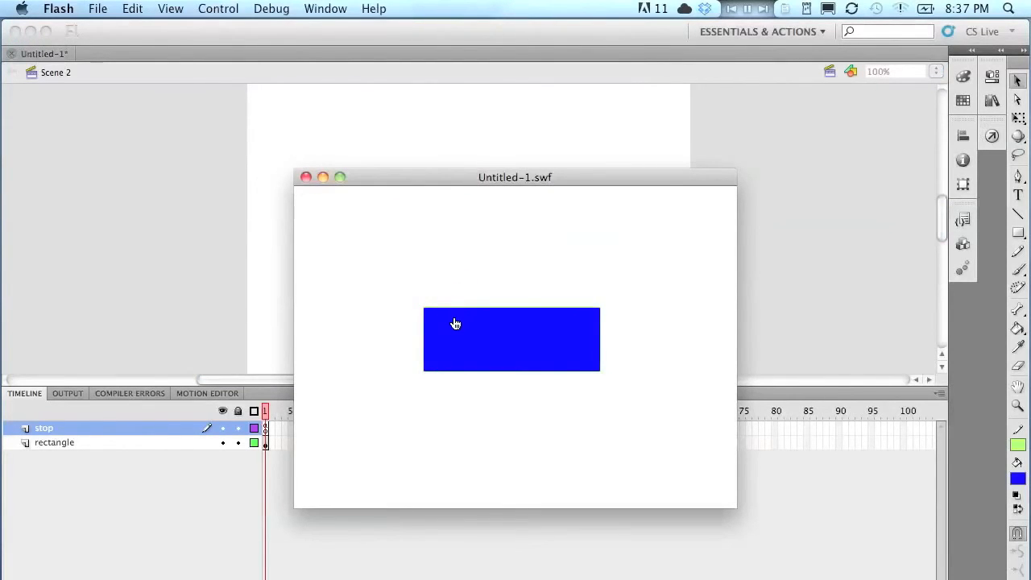
left_click(456, 322)
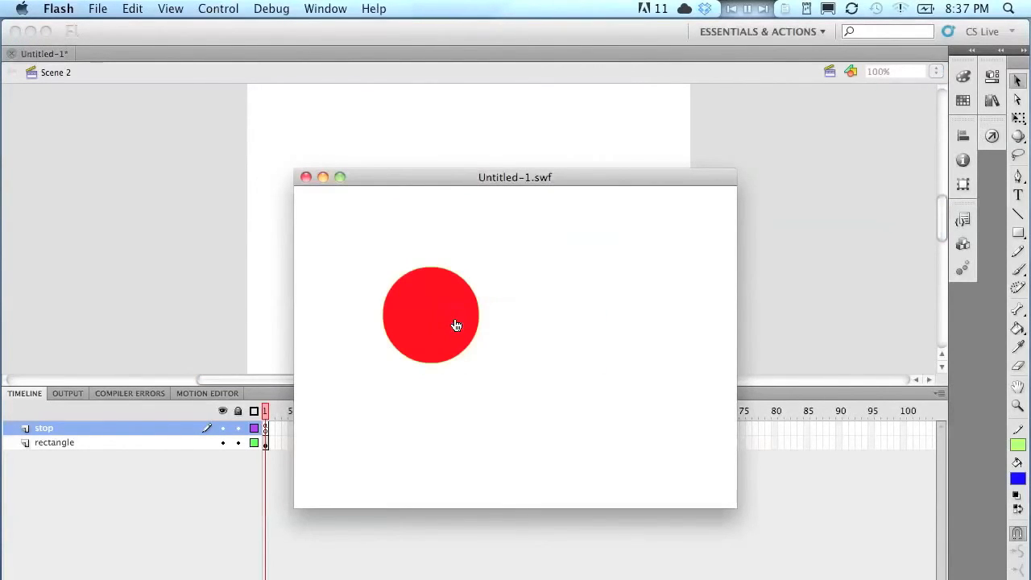
left_click(455, 325)
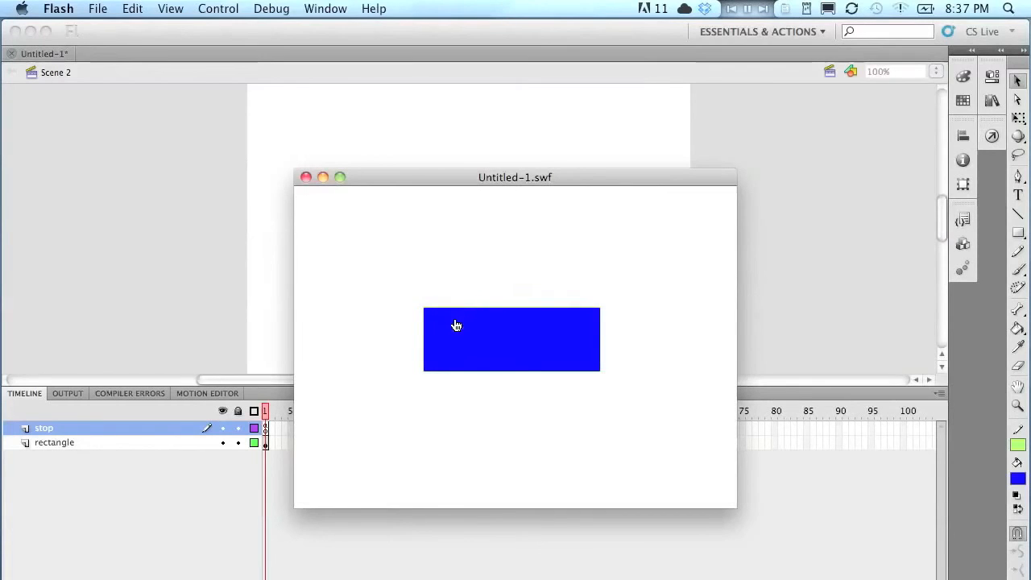
left_click(455, 322)
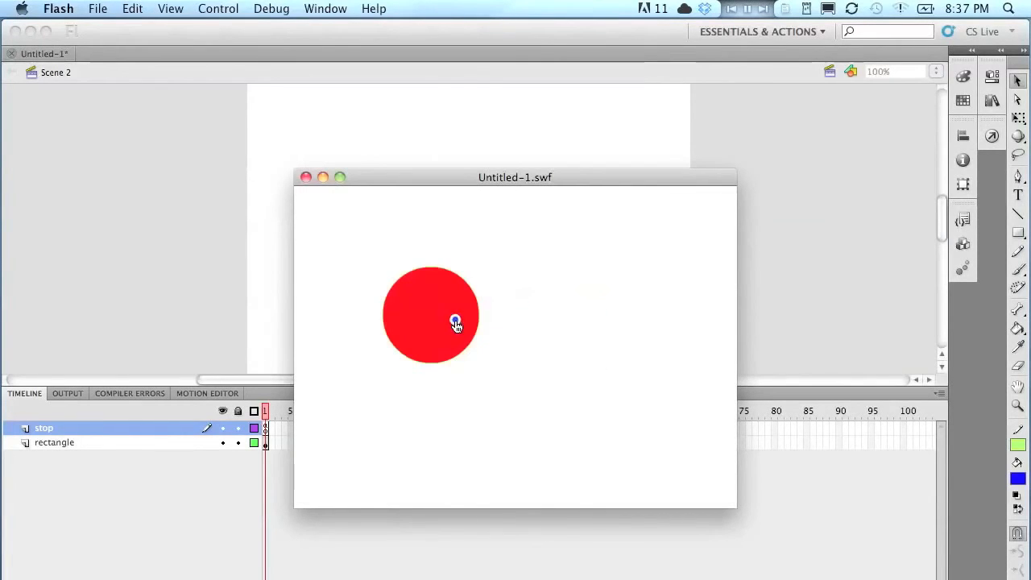
left_click(306, 178)
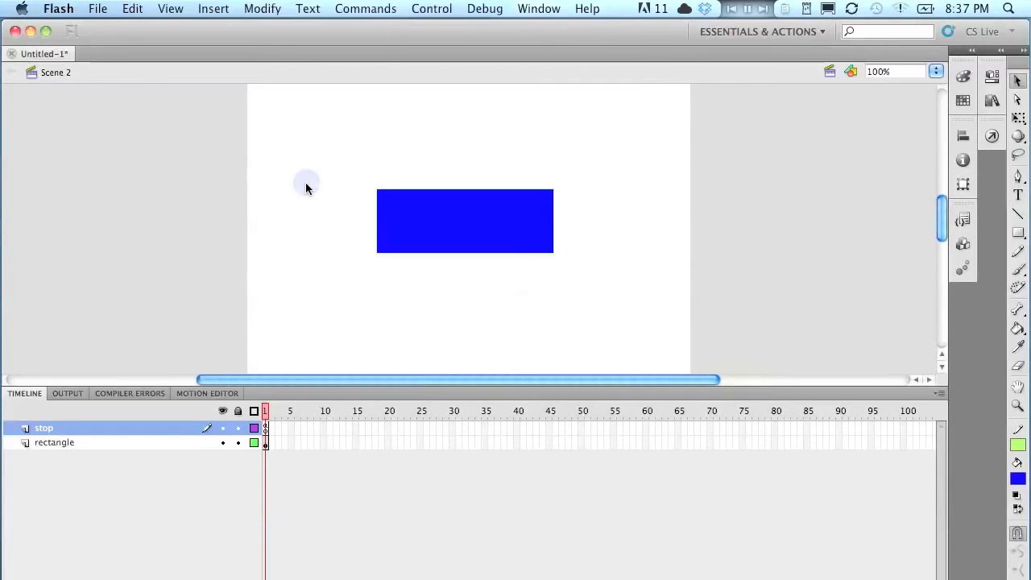